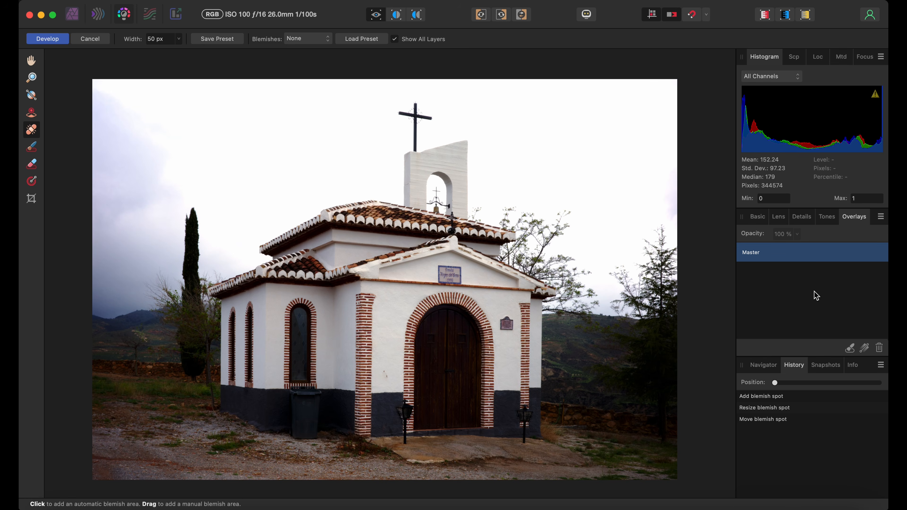
Step: Add a linear gradient overlay from the top of the sky down to the chapel wall and set its exposure to -2.157
click(864, 348)
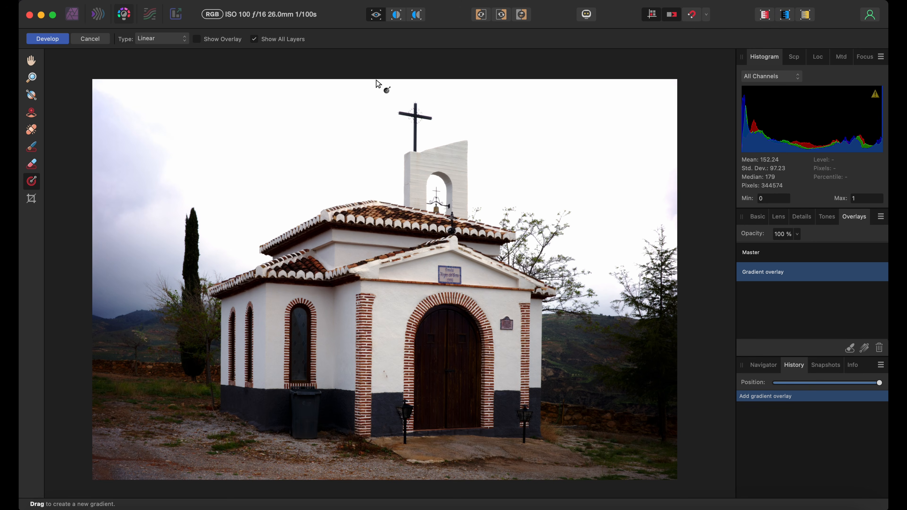
drag(376, 79, 380, 343)
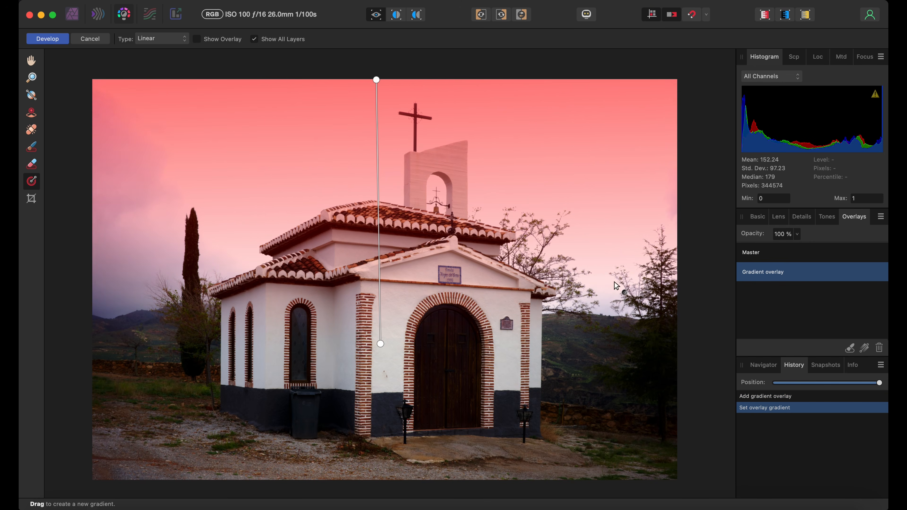
click(758, 216)
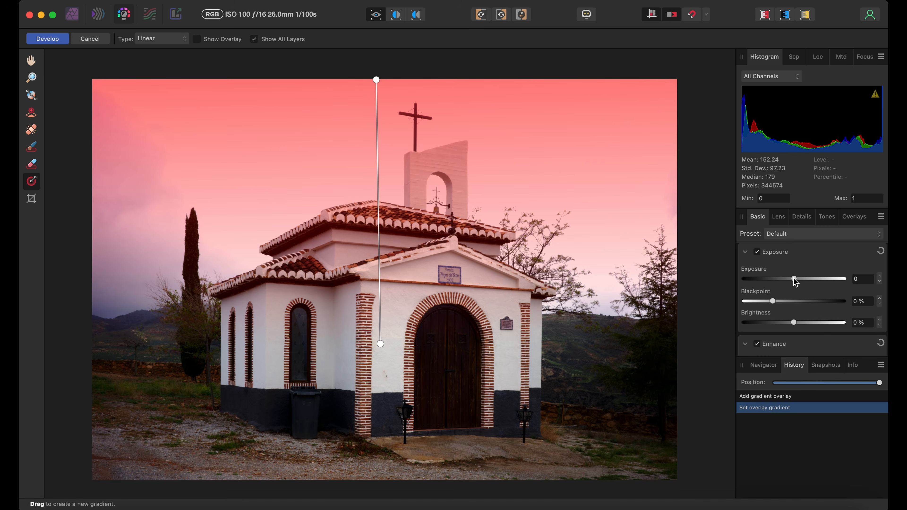
drag(794, 280, 772, 283)
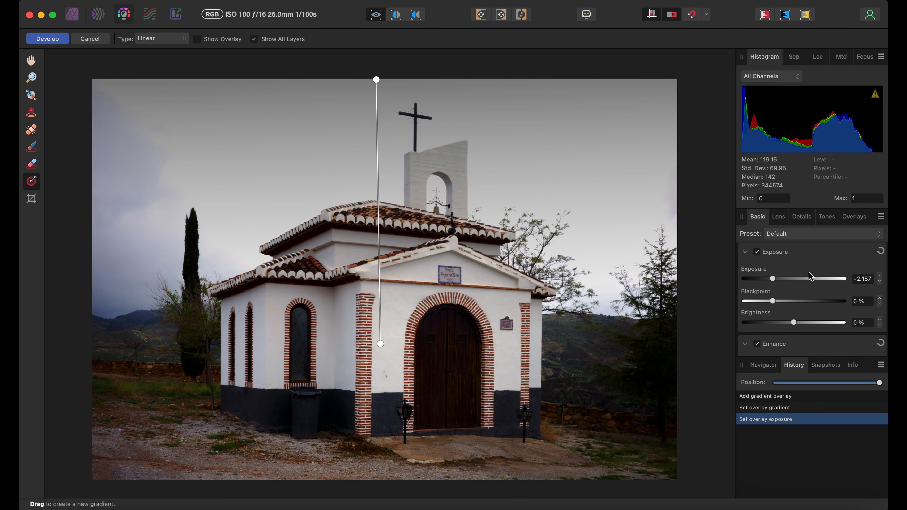
Step: Look through the other basic adjustments available for the gradient overlay, including Shadows & Highlights
scroll(810, 275, down, 3)
scroll(810, 276, down, 4)
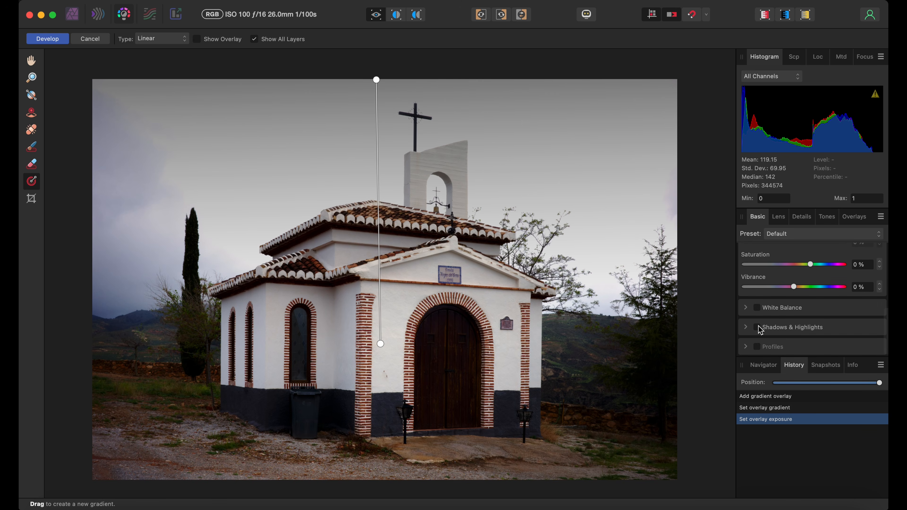
click(746, 327)
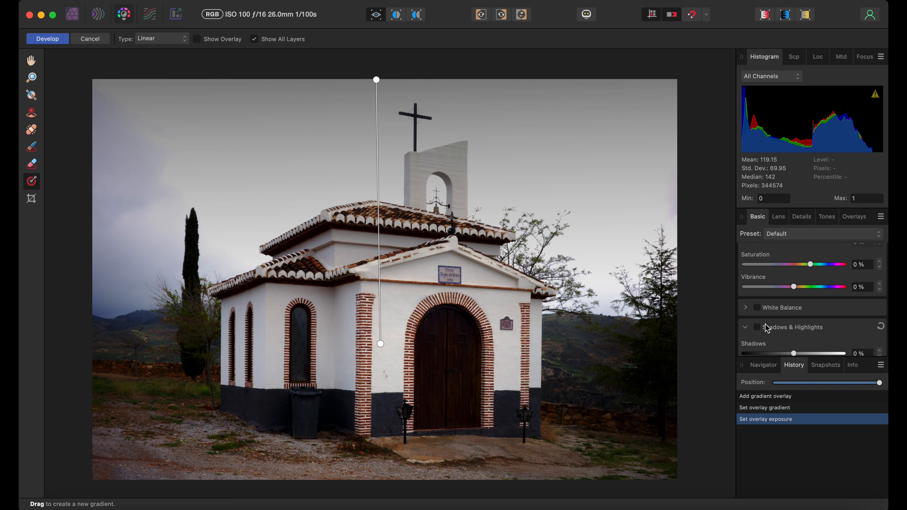
scroll(790, 331, down, 2)
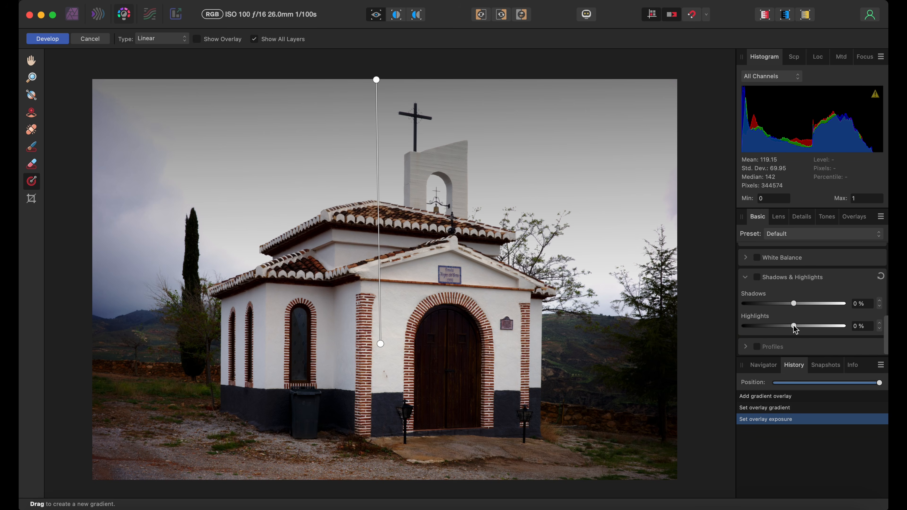
scroll(795, 329, up, 5)
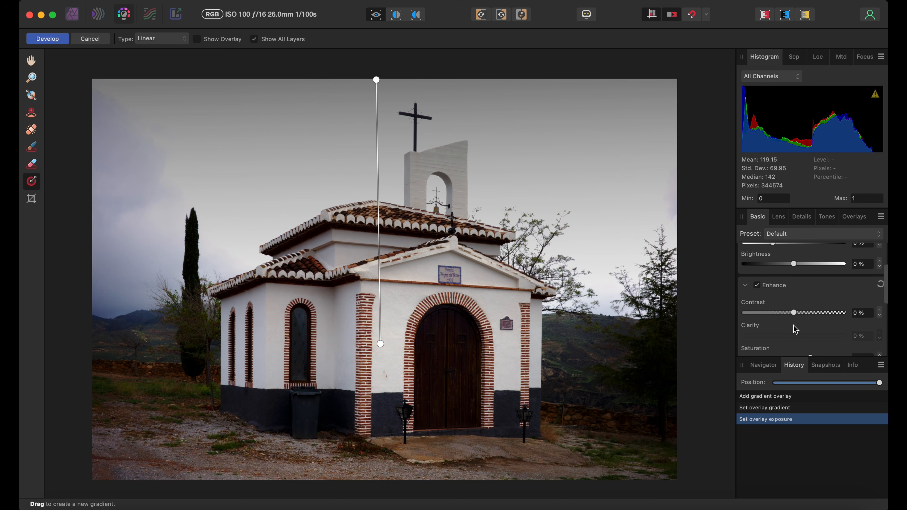
scroll(795, 329, up, 3)
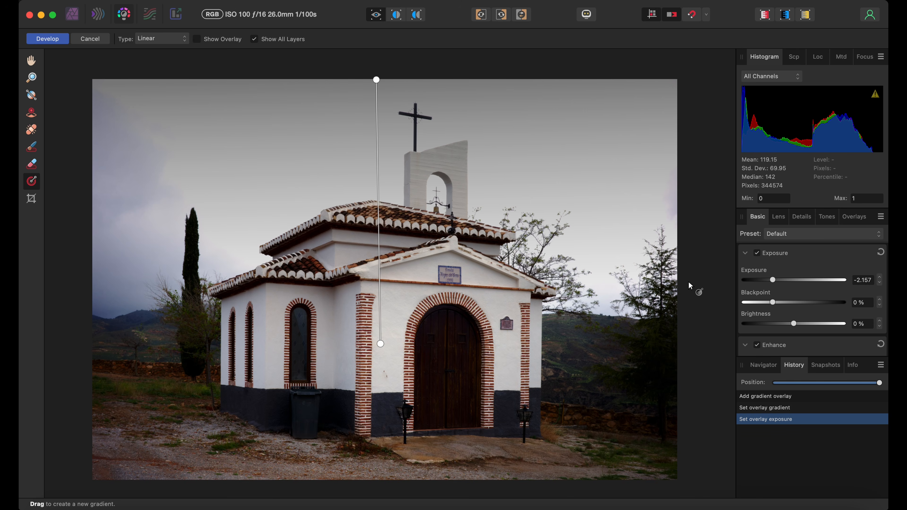
Step: Add a brush overlay with 100% brush hardness and turn on the overlay display
click(854, 217)
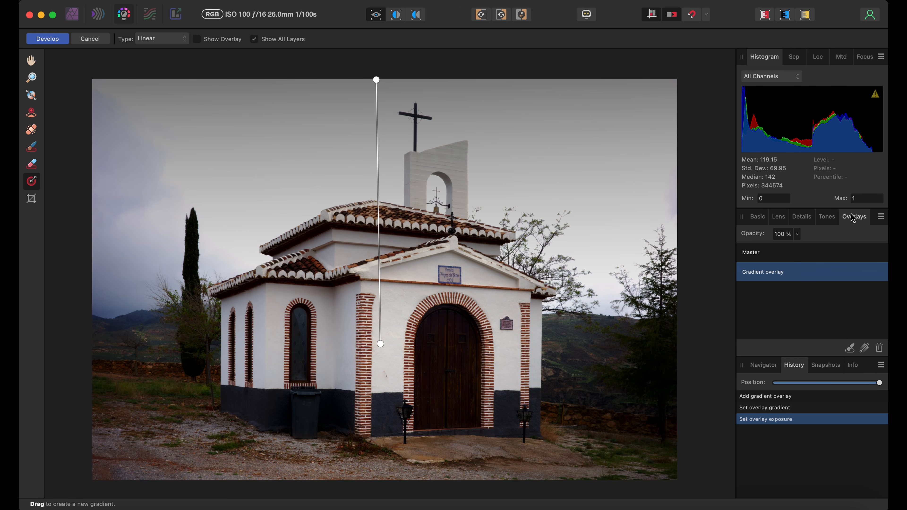
click(850, 348)
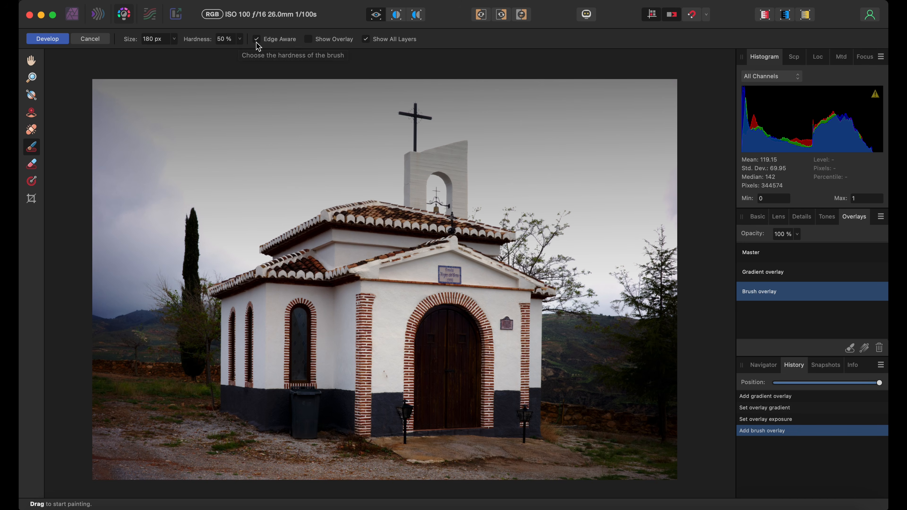
click(240, 39)
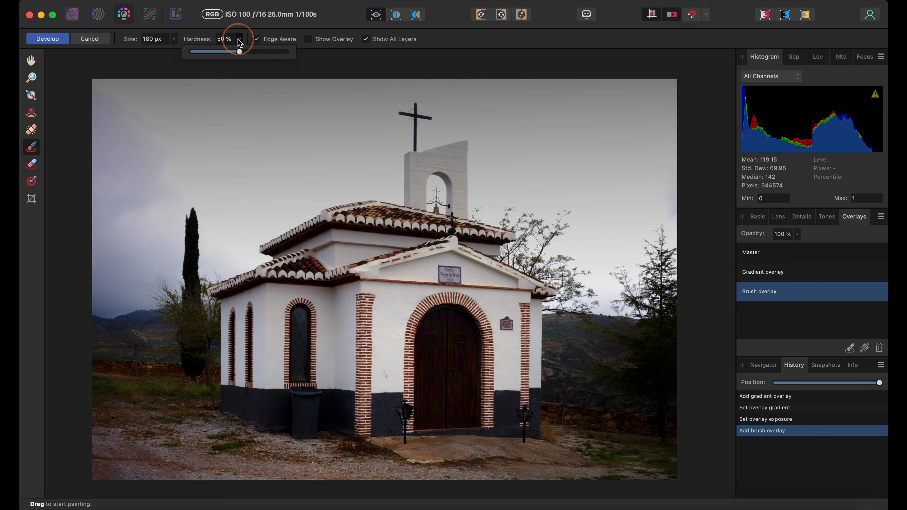
drag(239, 52, 312, 47)
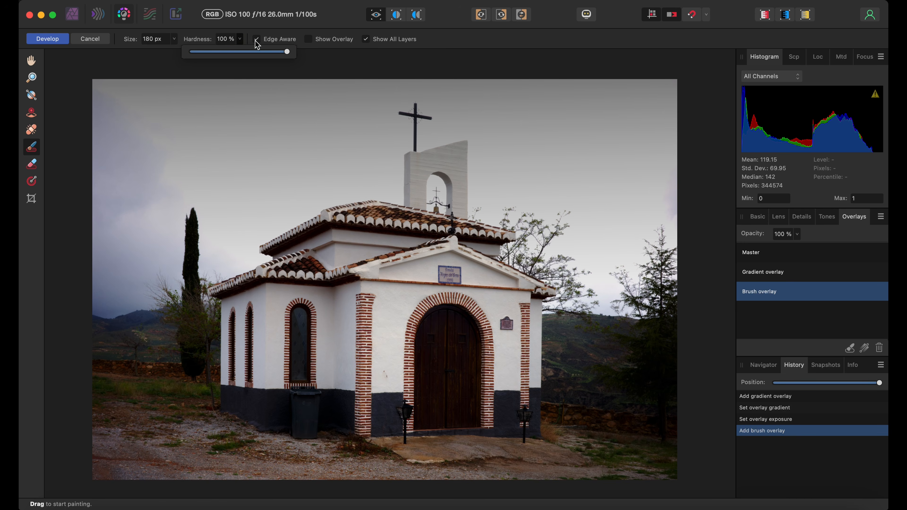
click(309, 39)
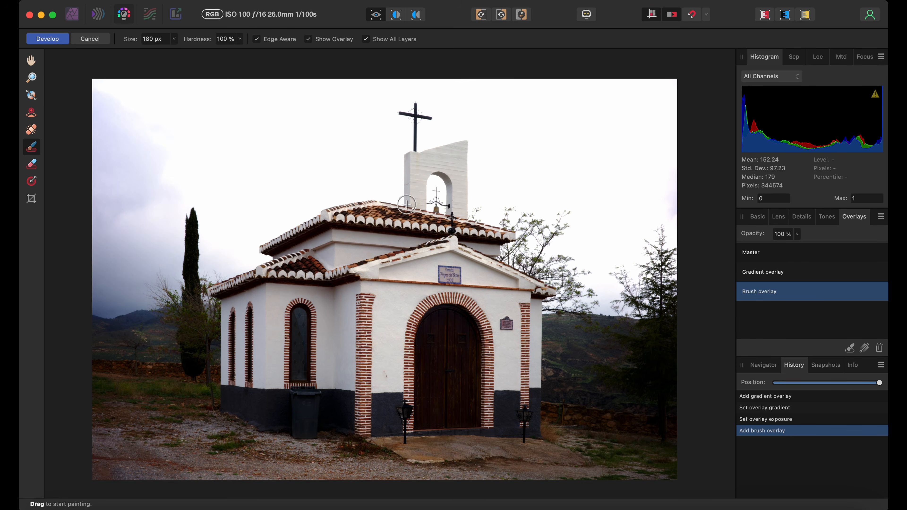
Step: Paint the brush overlay over the white bell tower and erase the overlay paint that spills past its edge into the sky
mouse_move(407, 205)
mouse_down()
mouse_move(409, 155)
mouse_move(464, 145)
mouse_move(462, 216)
mouse_move(447, 170)
mouse_move(426, 171)
mouse_move(421, 206)
mouse_move(409, 204)
mouse_move(408, 184)
mouse_move(412, 164)
mouse_move(462, 149)
mouse_move(422, 157)
mouse_move(448, 155)
mouse_move(459, 168)
mouse_move(457, 156)
mouse_move(457, 188)
mouse_move(453, 156)
mouse_move(411, 168)
mouse_move(449, 169)
mouse_move(418, 163)
mouse_move(411, 177)
mouse_move(411, 203)
mouse_move(417, 163)
mouse_move(423, 175)
mouse_move(456, 167)
mouse_move(432, 163)
mouse_move(451, 160)
mouse_move(444, 168)
mouse_move(464, 152)
mouse_move(460, 210)
mouse_move(440, 150)
mouse_move(406, 159)
mouse_up()
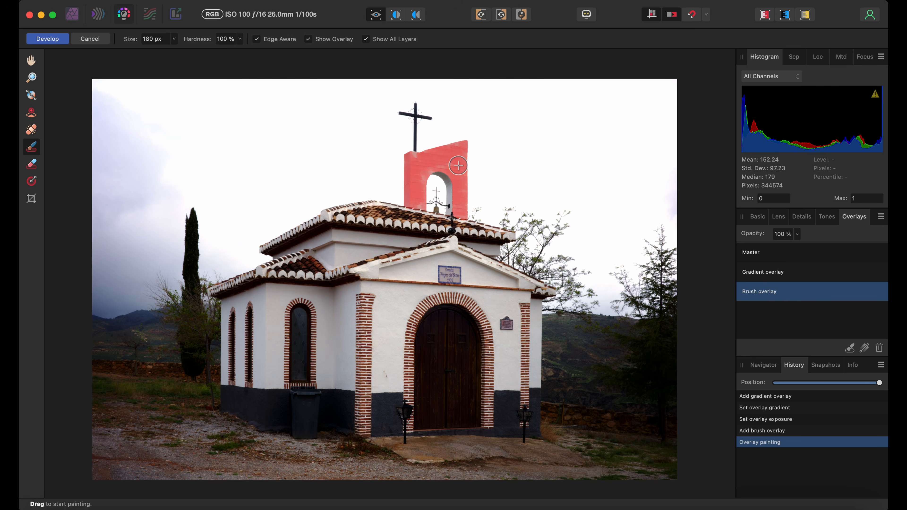
drag(464, 165, 478, 164)
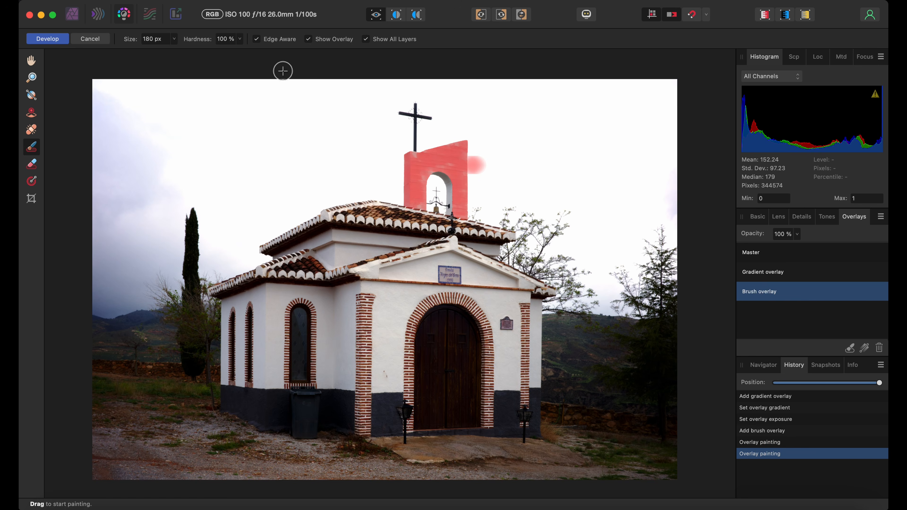
click(32, 165)
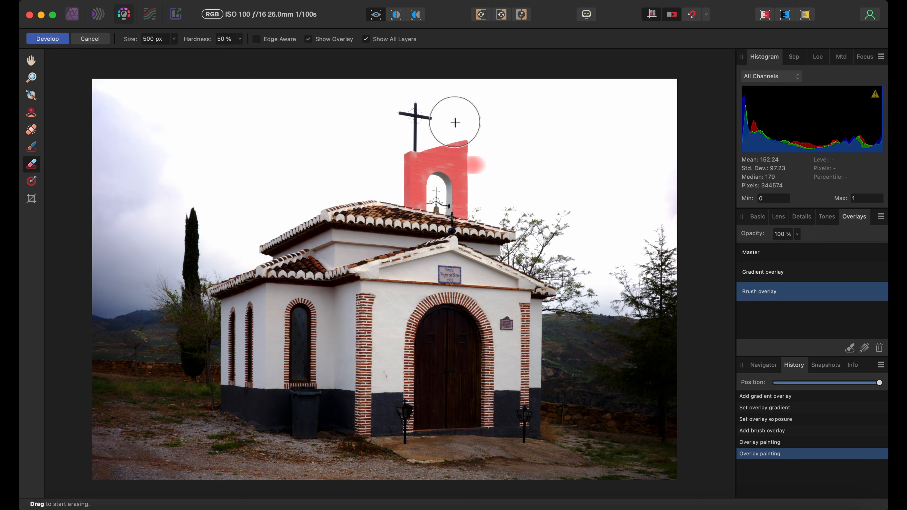
mouse_move(500, 147)
mouse_down()
mouse_move(488, 178)
mouse_move(484, 164)
mouse_up()
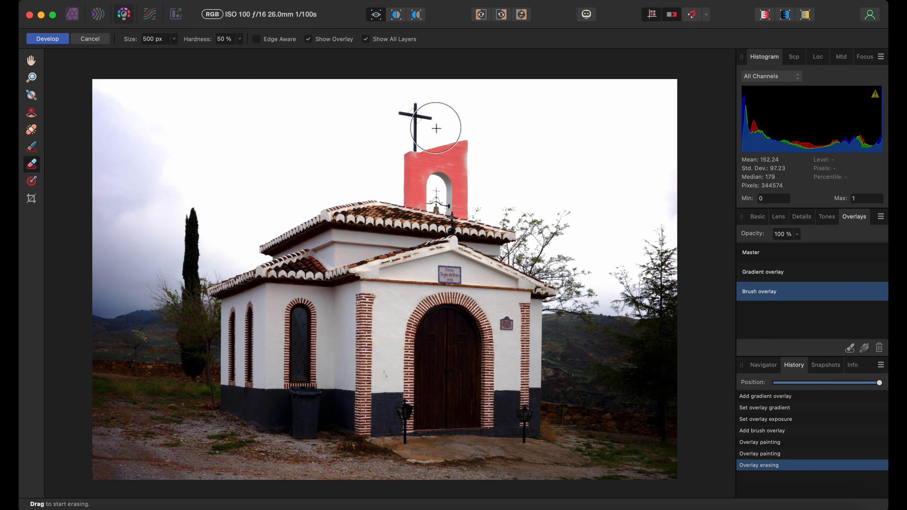
click(31, 147)
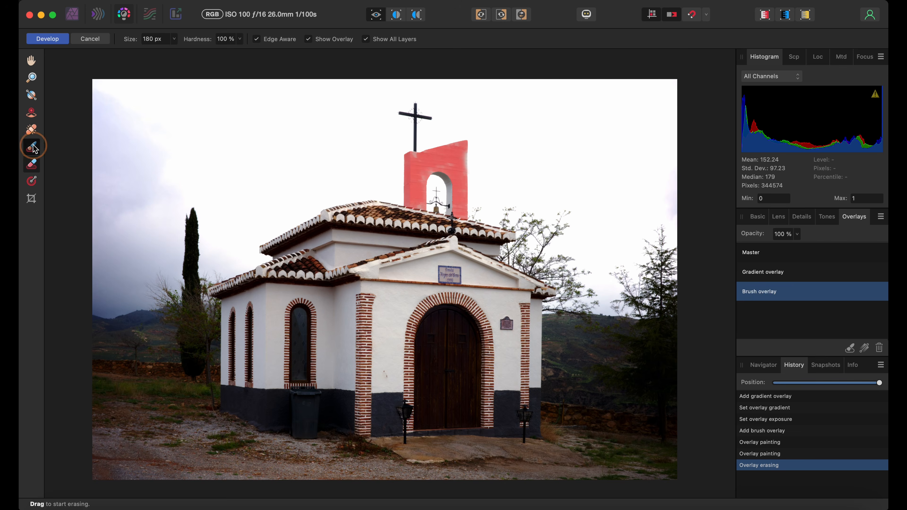
mouse_move(458, 155)
mouse_down()
mouse_move(456, 177)
mouse_move(459, 146)
mouse_move(457, 181)
mouse_up()
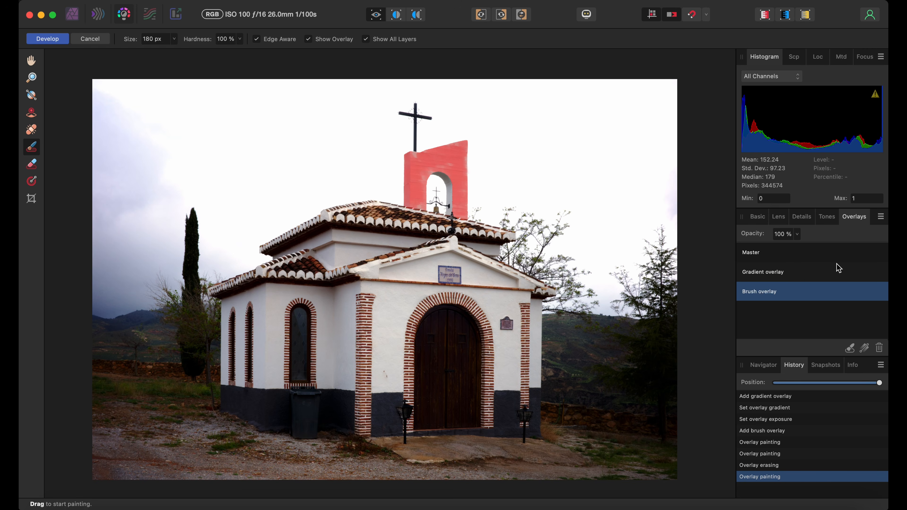
Step: Raise the bell tower overlay's exposure to 0.234 and turn off the overlay display
click(760, 219)
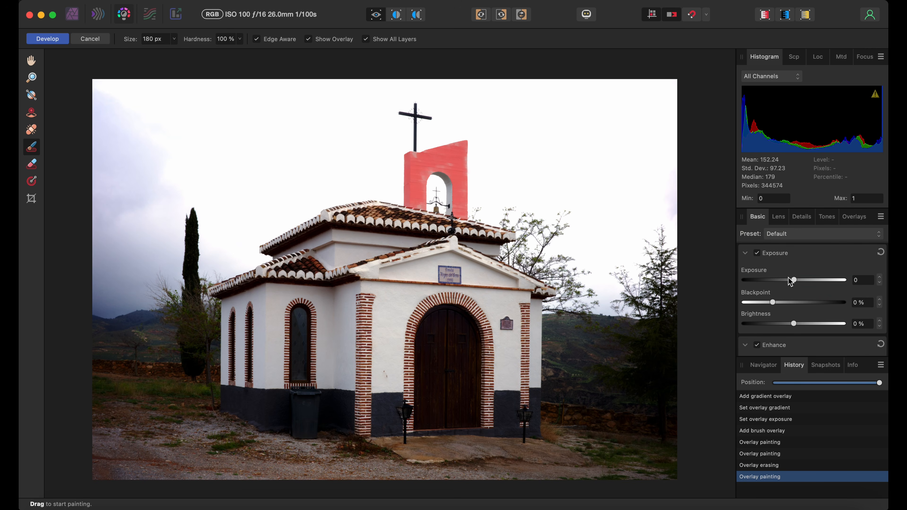
drag(796, 281, 804, 281)
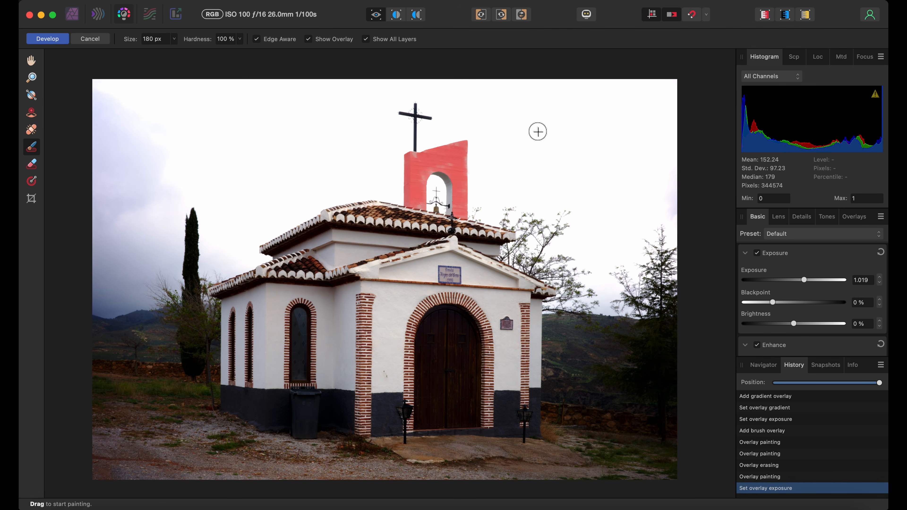
click(308, 39)
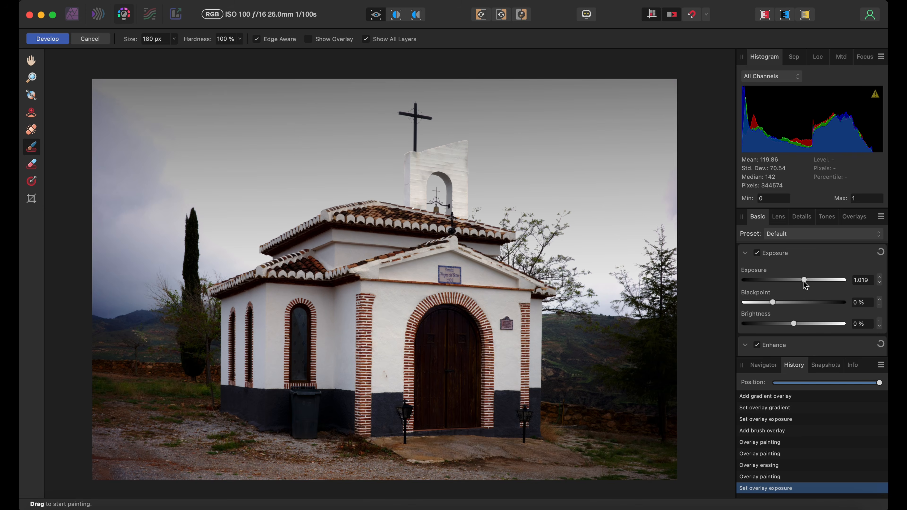
mouse_move(803, 281)
mouse_down()
mouse_move(787, 296)
mouse_move(796, 295)
mouse_up()
scroll(790, 301, down, 6)
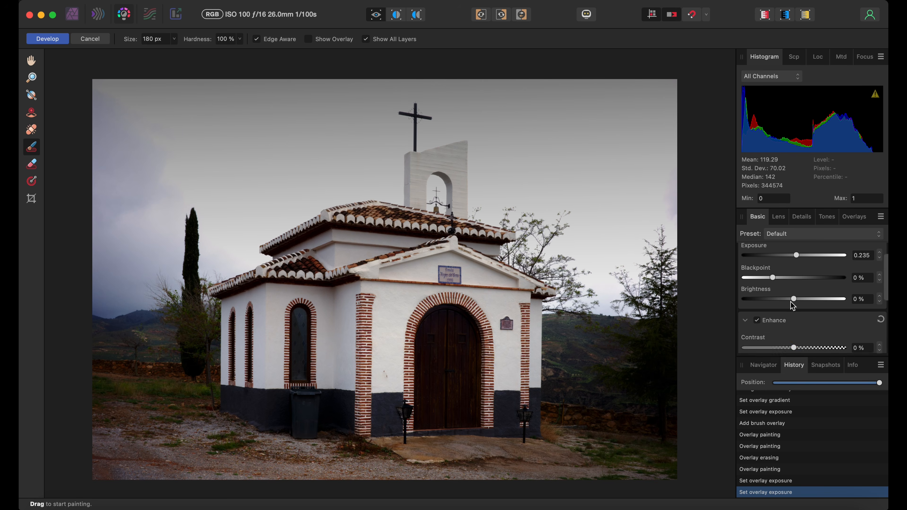
scroll(792, 304, down, 1)
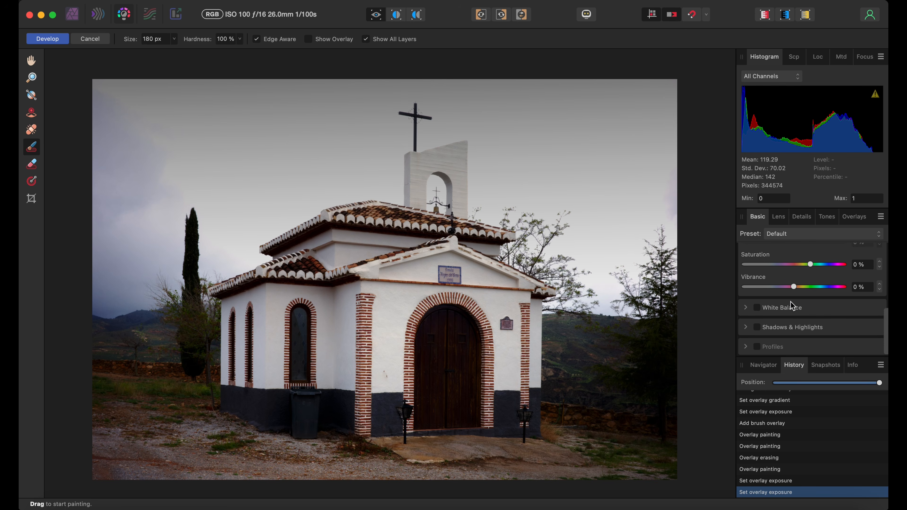
scroll(790, 277, up, 7)
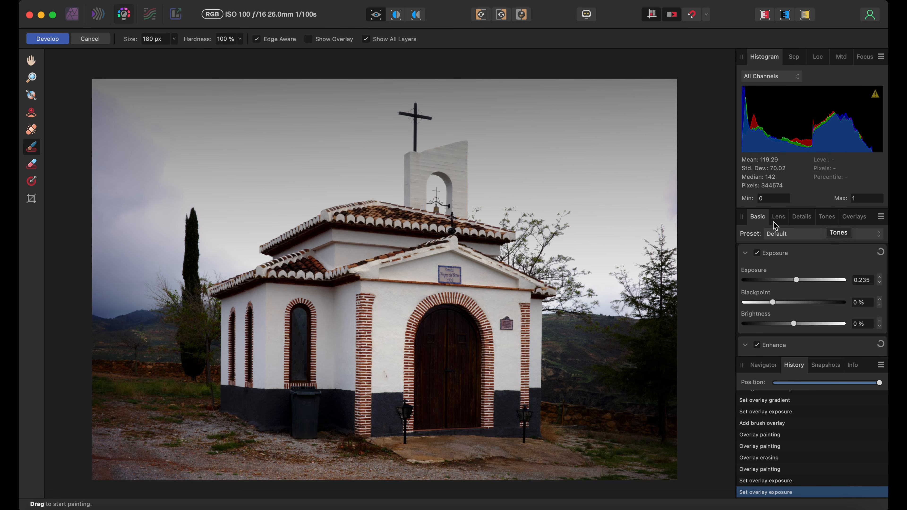
drag(797, 282, 797, 283)
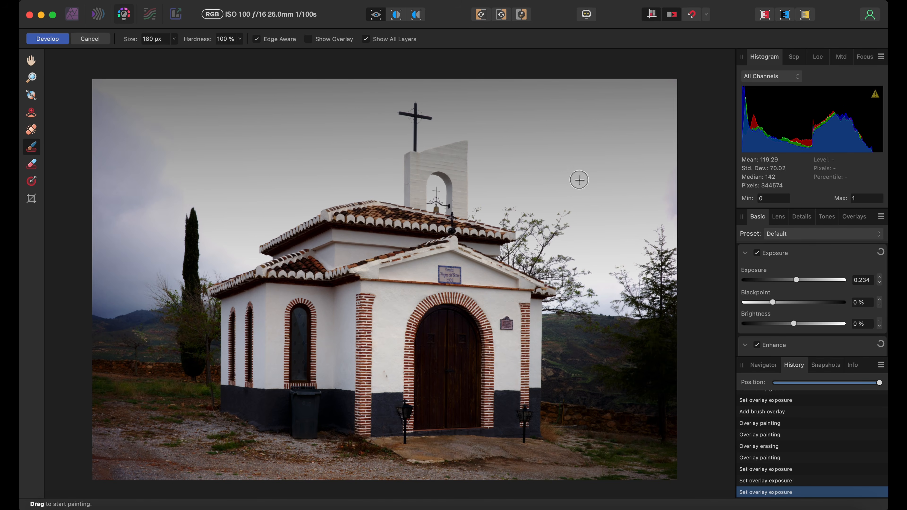
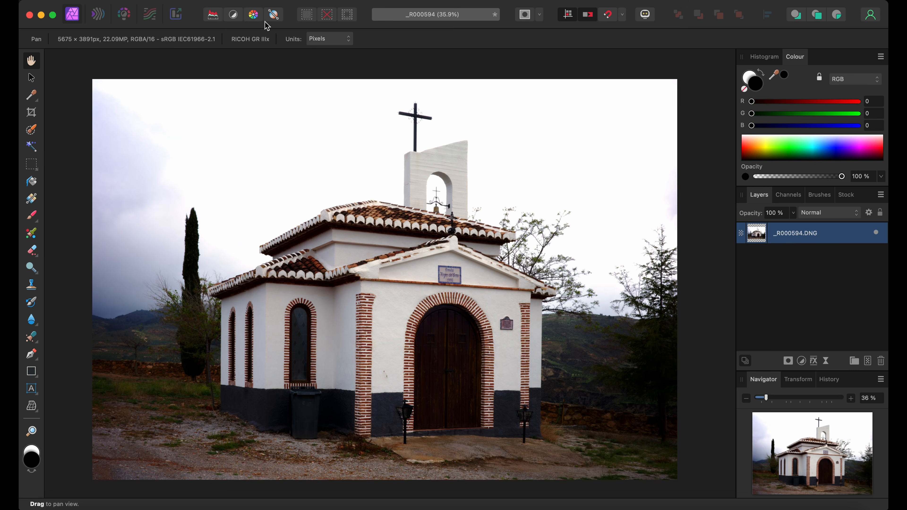
Step: Select the whole image and paint a freehand cyan stroke (R 77, G 255, B 255) across the sky beside the bell tower
click(289, 4)
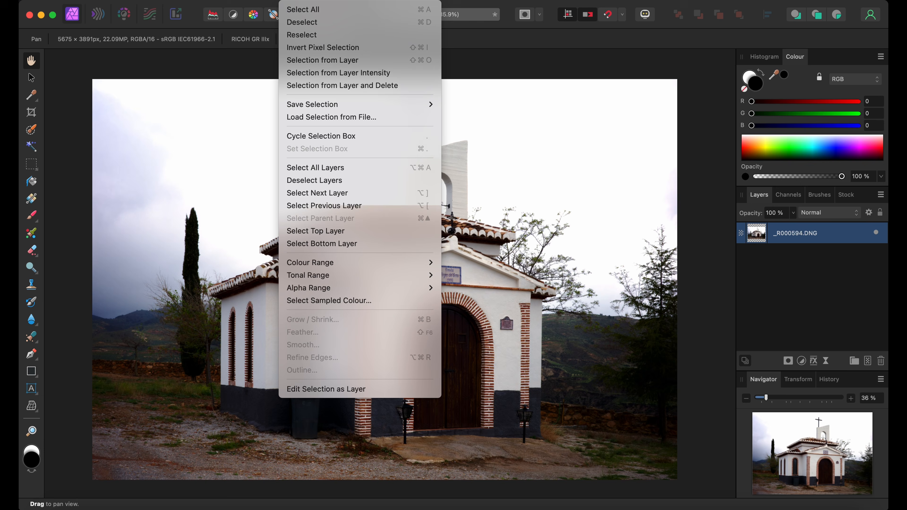
click(305, 10)
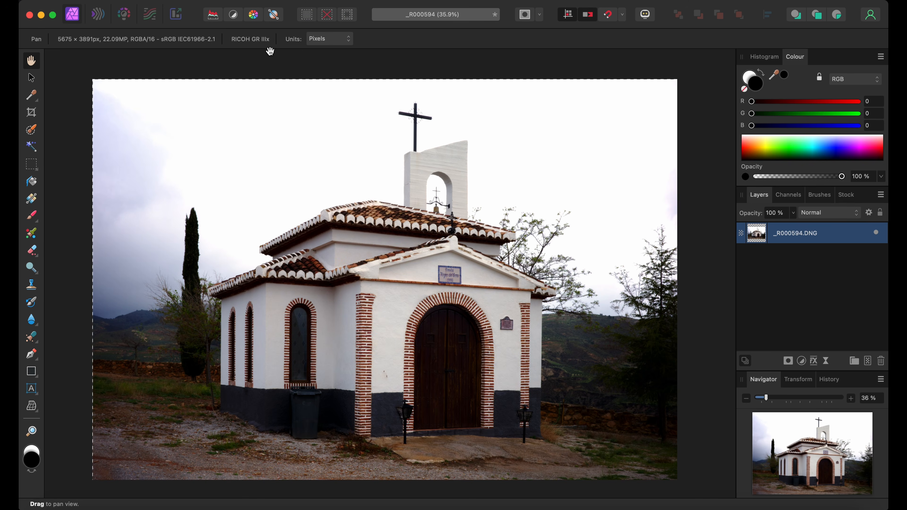
click(32, 216)
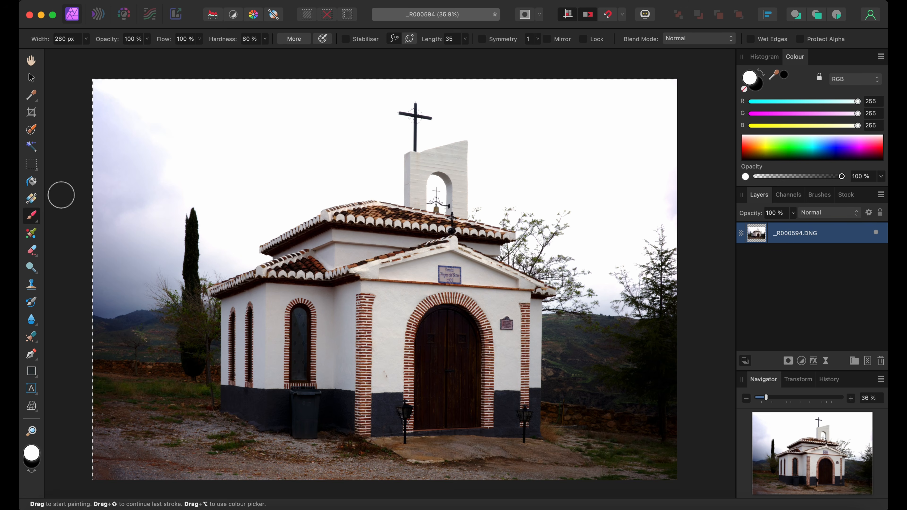
click(783, 102)
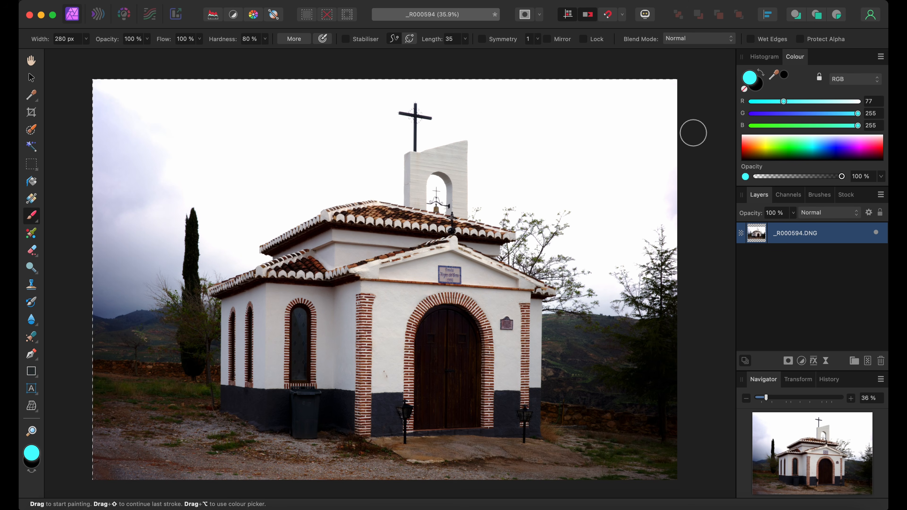
mouse_move(528, 117)
mouse_down()
mouse_move(560, 121)
mouse_move(531, 157)
mouse_move(568, 166)
mouse_move(545, 180)
mouse_move(610, 188)
mouse_move(595, 246)
mouse_up()
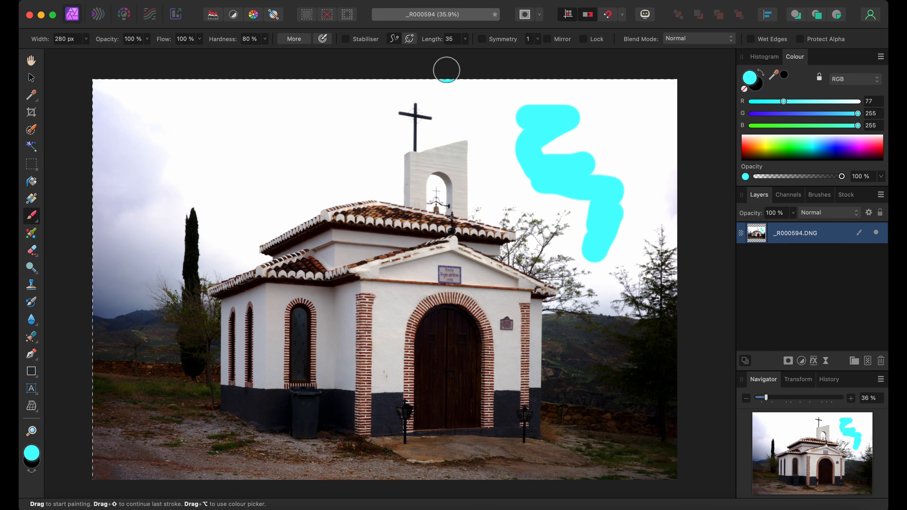
Step: Erase the lower end of the cyan sky stroke with the Erase Brush at 390 px width
click(219, 75)
key(super+z)
click(32, 251)
mouse_move(597, 249)
mouse_down()
mouse_move(580, 252)
mouse_move(605, 235)
mouse_move(597, 245)
mouse_up()
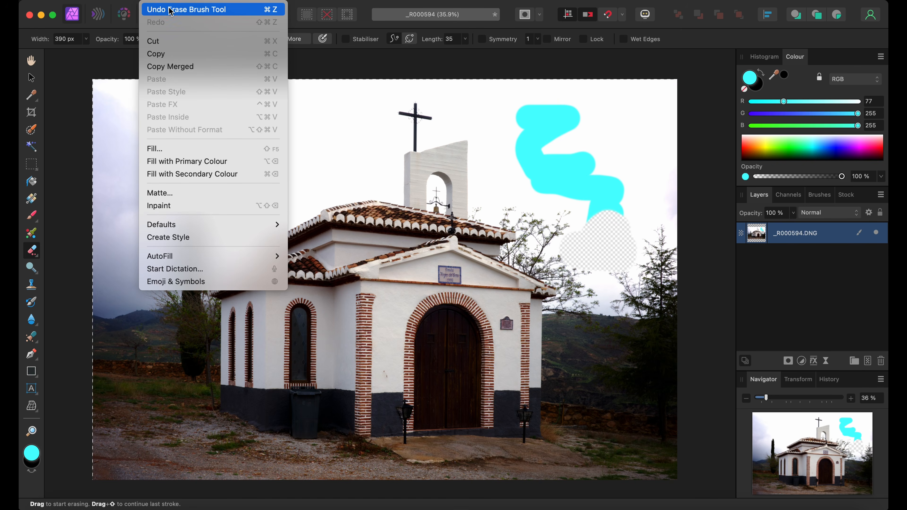
Step: Undo the erasing and the cyan paint stroke on the photo layer
click(195, 9)
click(160, 1)
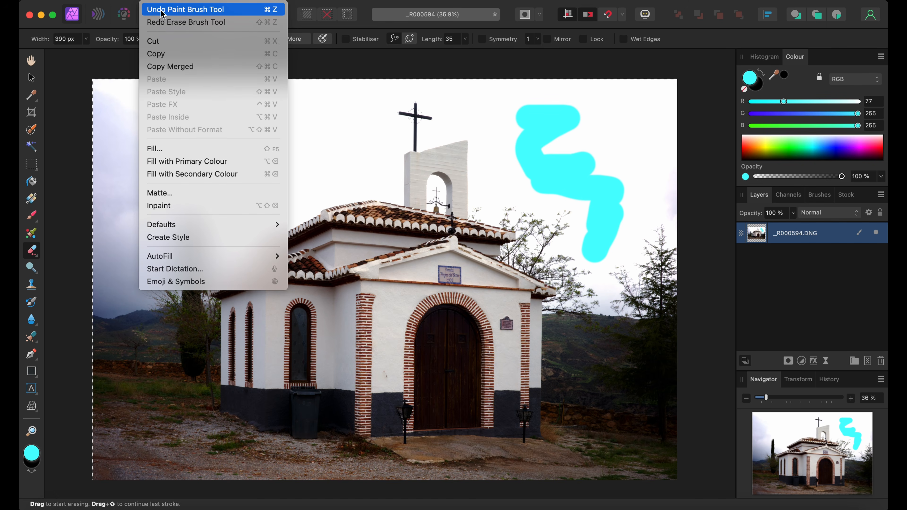
click(161, 8)
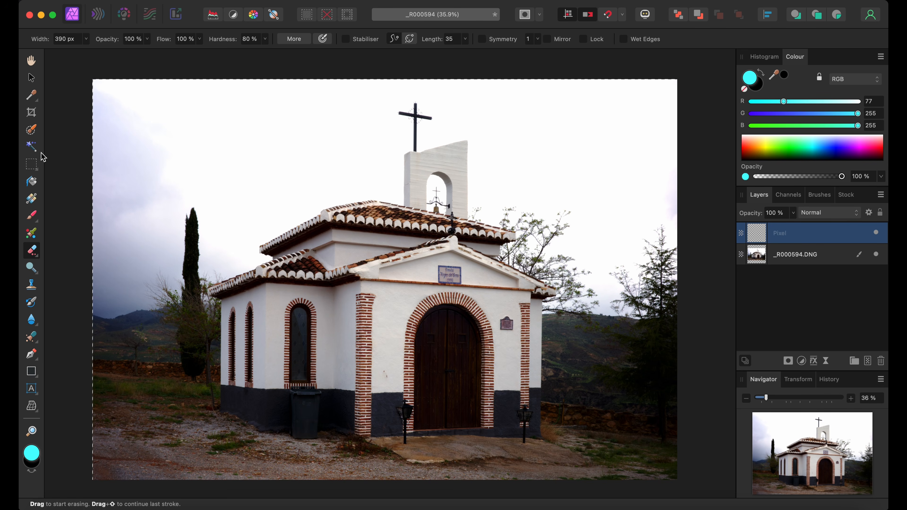
Step: Paint a freehand cyan stroke on the empty pixel layer in the sky left of the bell tower, and erase it
click(33, 215)
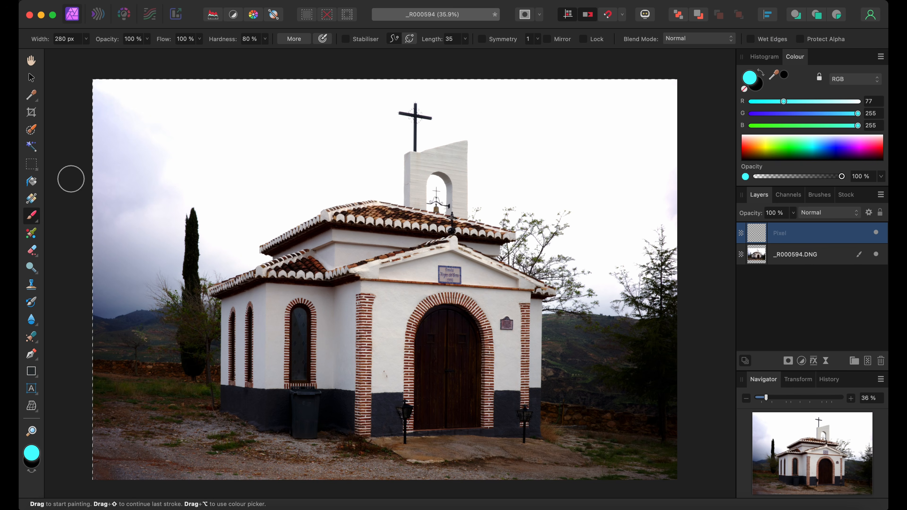
mouse_move(191, 129)
mouse_down()
mouse_move(240, 118)
mouse_move(217, 182)
mouse_move(309, 126)
mouse_move(339, 158)
mouse_move(248, 232)
mouse_up()
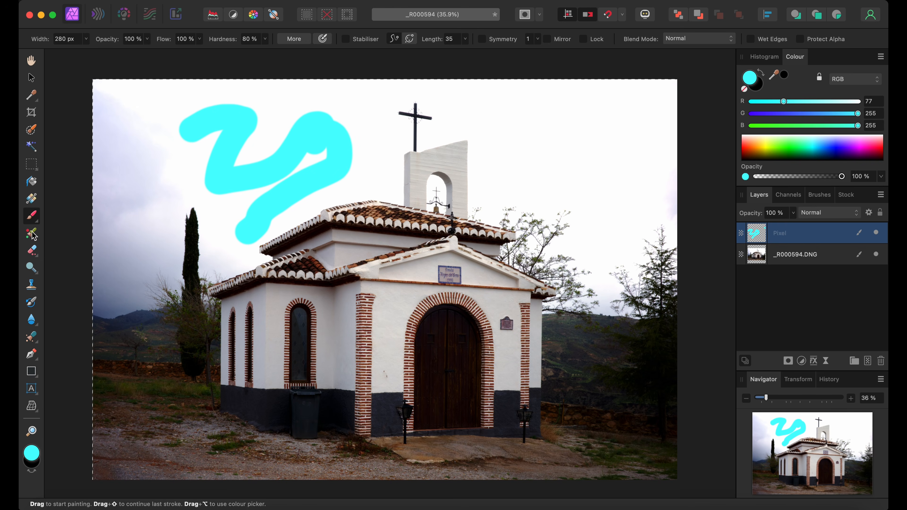
click(32, 251)
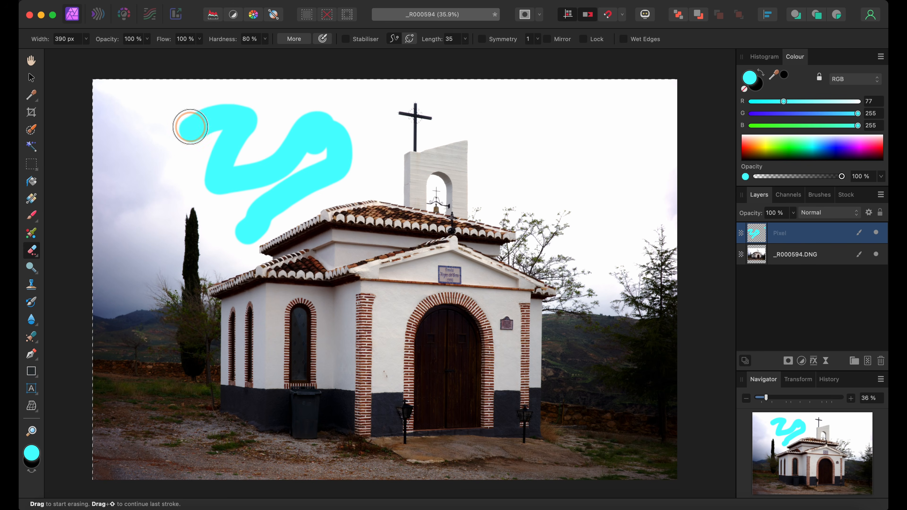
mouse_move(190, 126)
mouse_down()
mouse_move(246, 110)
mouse_move(212, 150)
mouse_move(225, 187)
mouse_move(278, 153)
mouse_move(285, 177)
mouse_move(311, 123)
mouse_move(280, 141)
mouse_move(315, 124)
mouse_move(324, 139)
mouse_move(351, 133)
mouse_move(334, 182)
mouse_move(333, 169)
mouse_move(263, 205)
mouse_move(232, 248)
mouse_move(257, 184)
mouse_move(234, 210)
mouse_move(289, 137)
mouse_up()
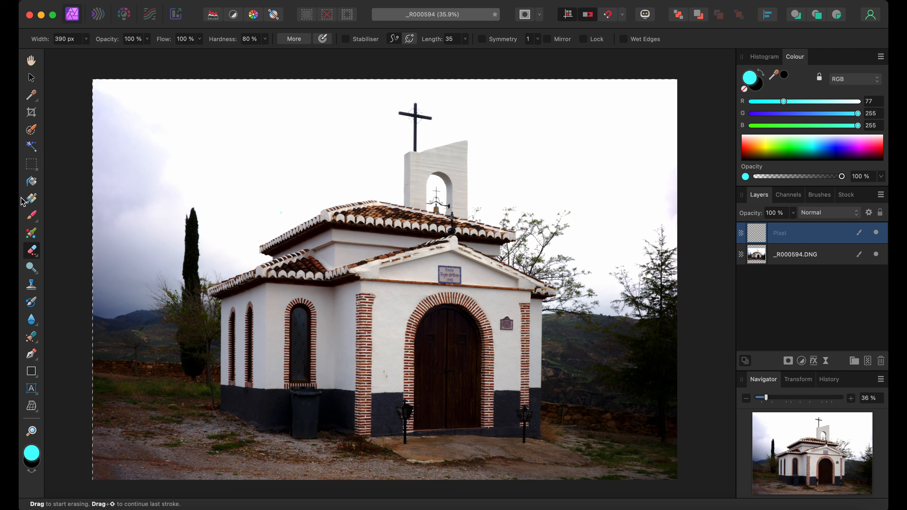
Step: Paint two freehand cyan strokes on the pixel layer, one in the sky on each side of the bell tower
click(32, 214)
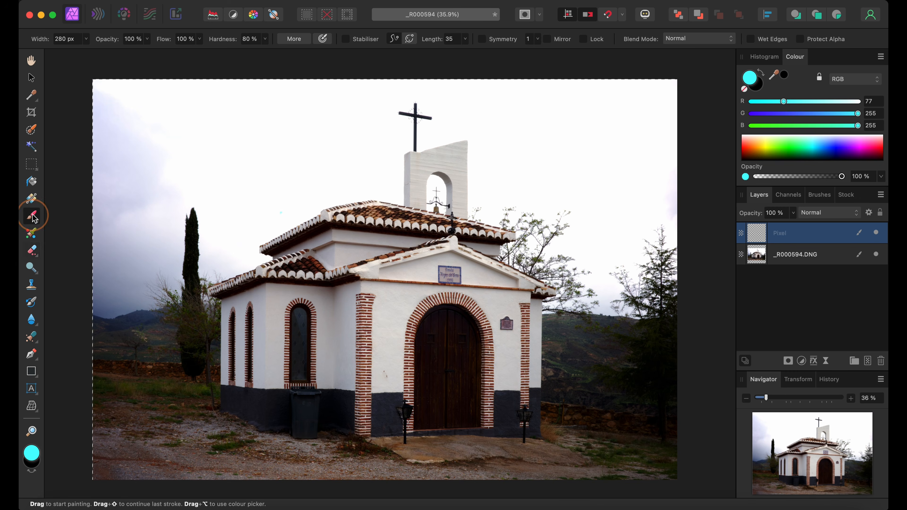
mouse_move(269, 113)
mouse_down()
mouse_move(226, 151)
mouse_move(295, 146)
mouse_move(341, 164)
mouse_up()
mouse_move(524, 107)
mouse_down()
mouse_move(581, 168)
mouse_move(615, 139)
mouse_move(614, 228)
mouse_up()
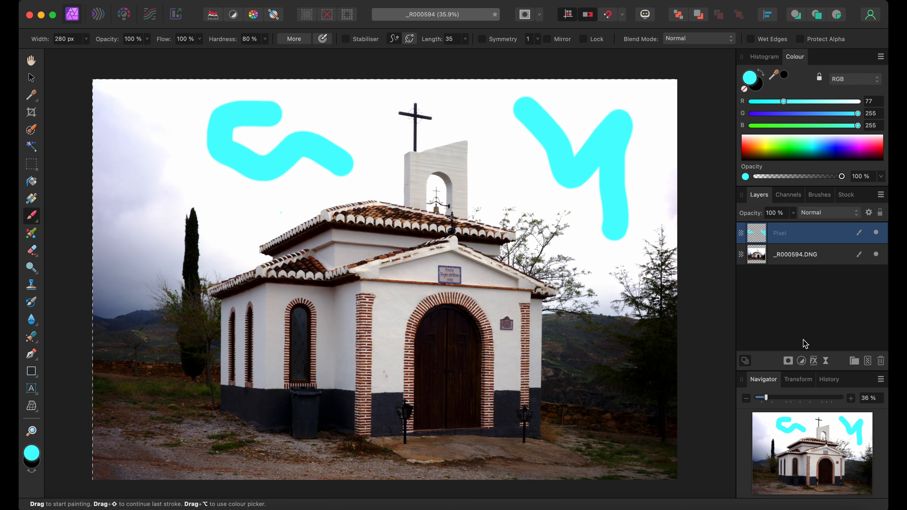
Step: Add a second pixel layer and paint yellow strokes (R 255, G 253, B 26) across the cyan strokes on both sides of the tower
click(868, 361)
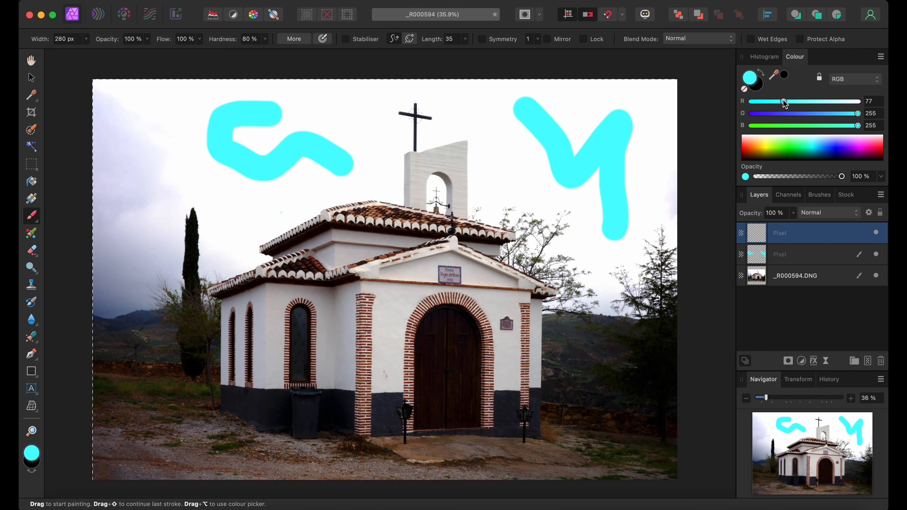
click(783, 103)
drag(784, 102, 741, 98)
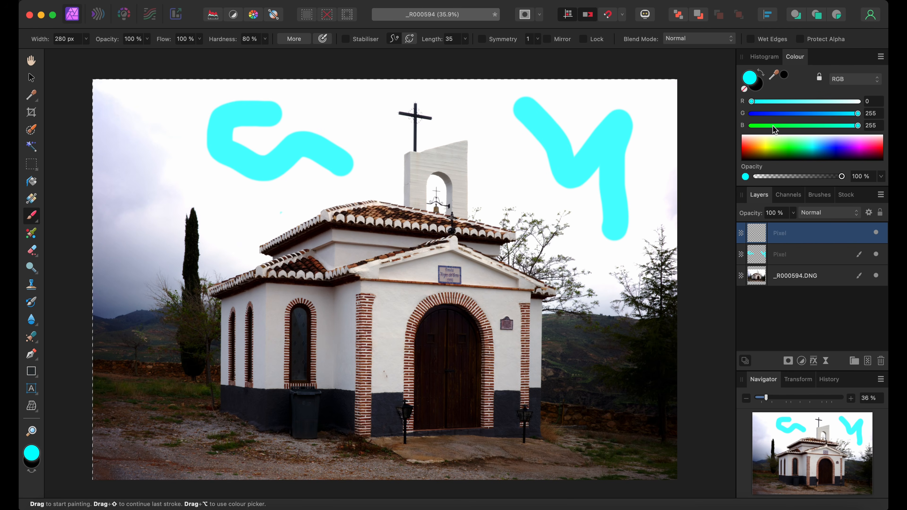
click(764, 146)
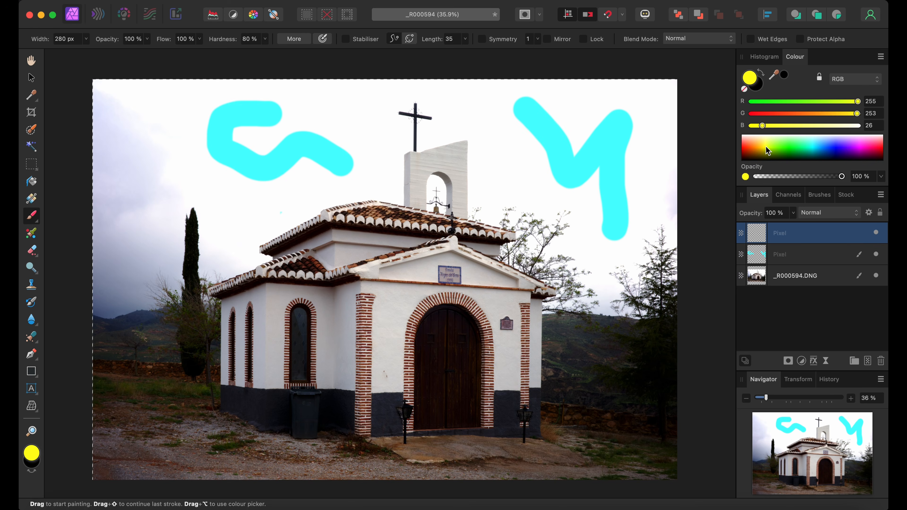
mouse_move(635, 100)
mouse_down()
mouse_move(646, 130)
mouse_move(571, 145)
mouse_move(569, 113)
mouse_move(554, 114)
mouse_move(522, 175)
mouse_move(494, 158)
mouse_up()
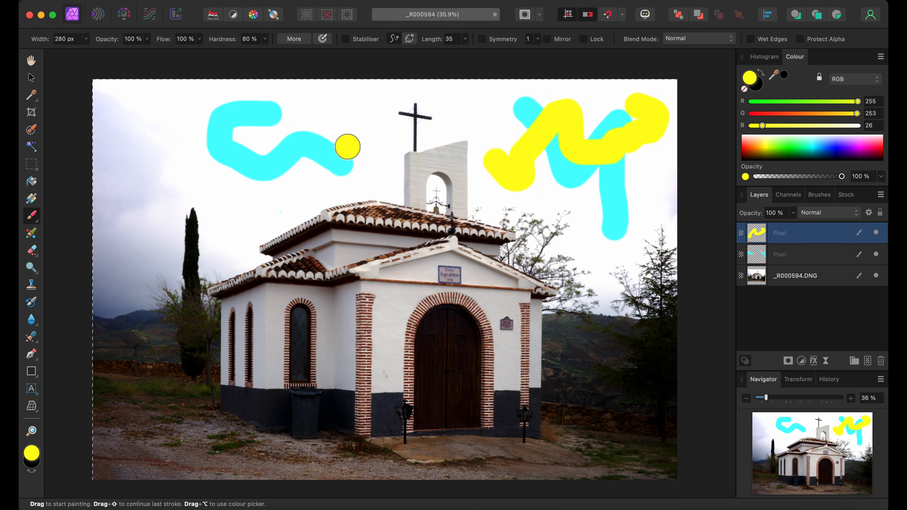
mouse_move(339, 125)
mouse_down()
mouse_move(268, 182)
mouse_move(266, 121)
mouse_up()
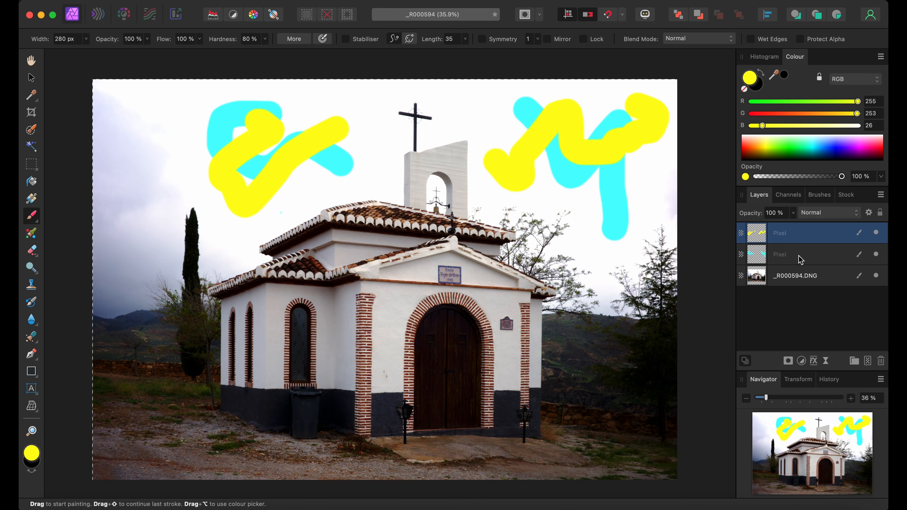
Step: Move the cyan stroke layer above the yellow one, and return the yellow layer to the top
drag(799, 256, 795, 225)
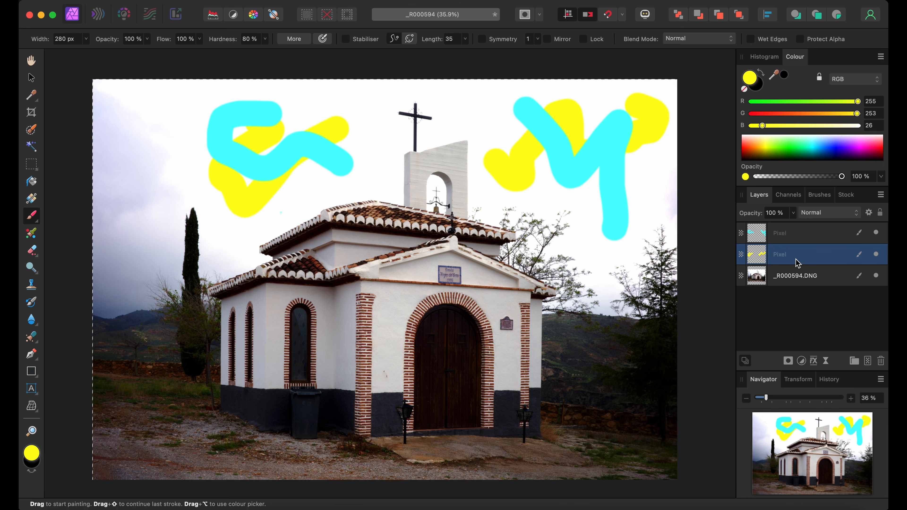
drag(796, 249, 792, 224)
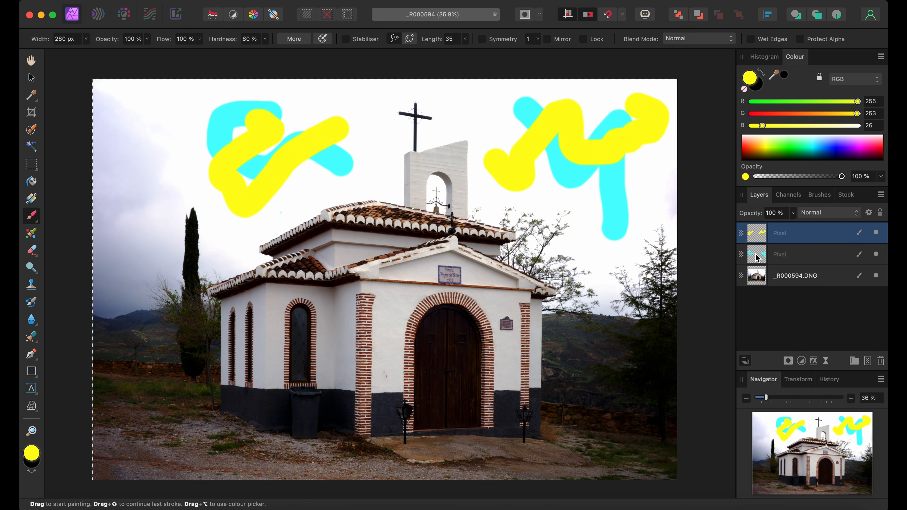
Step: Move both the cyan and the yellow stroke layers below the chapel photo layer
click(787, 254)
drag(790, 257, 795, 303)
drag(796, 236, 798, 309)
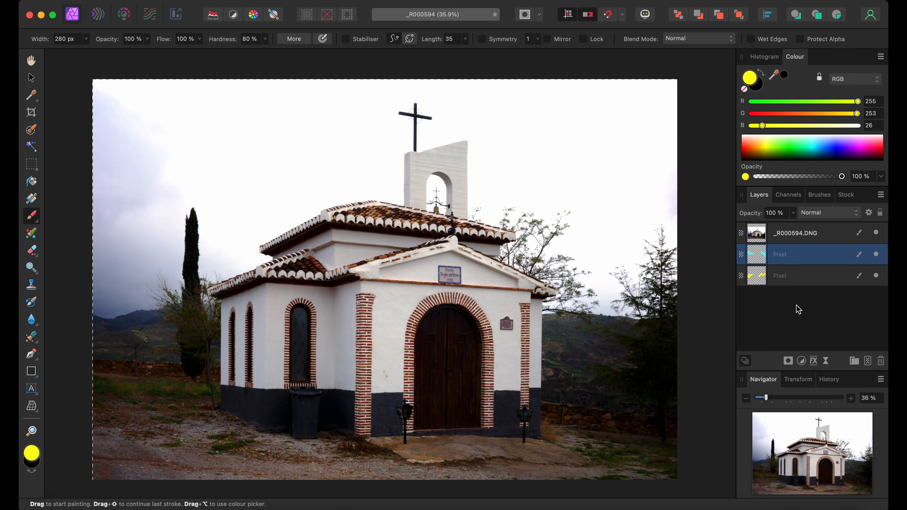
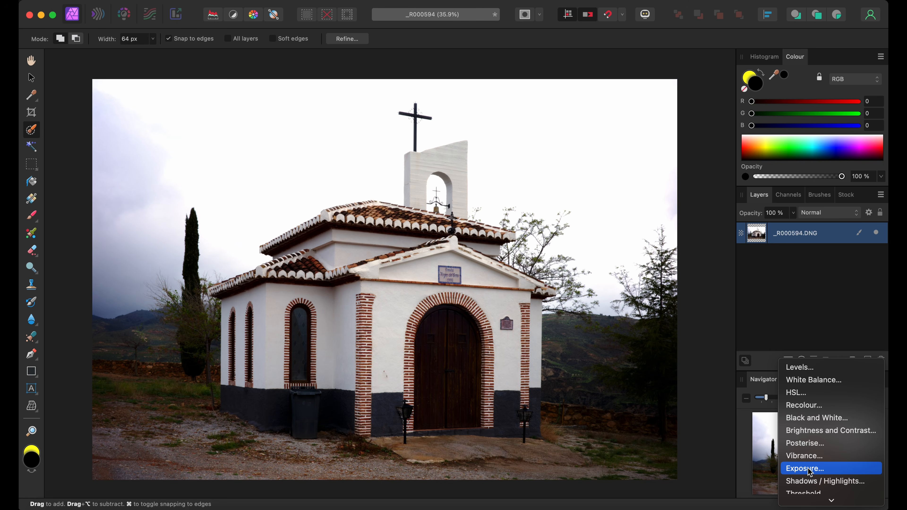
Step: Add an Exposure adjustment above the photo with exposure -0.271 and invert its mask to black
scroll(810, 472, down, 5)
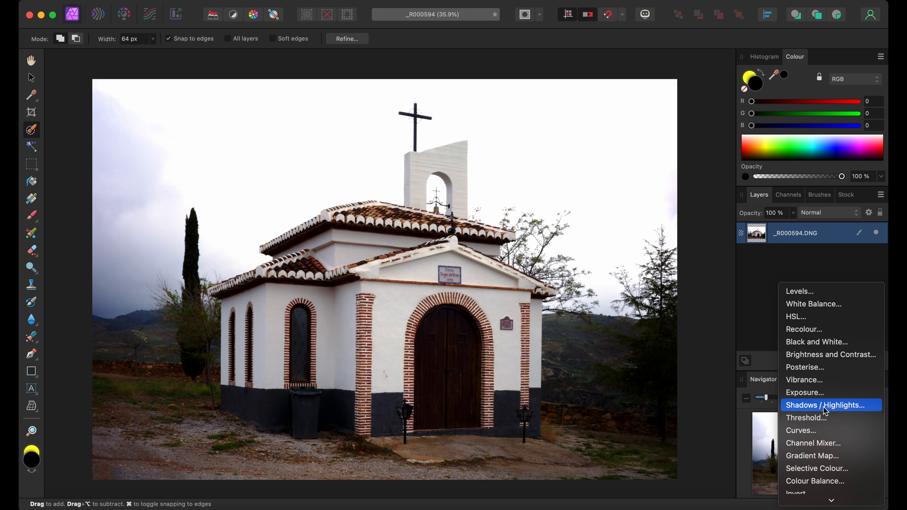
click(806, 392)
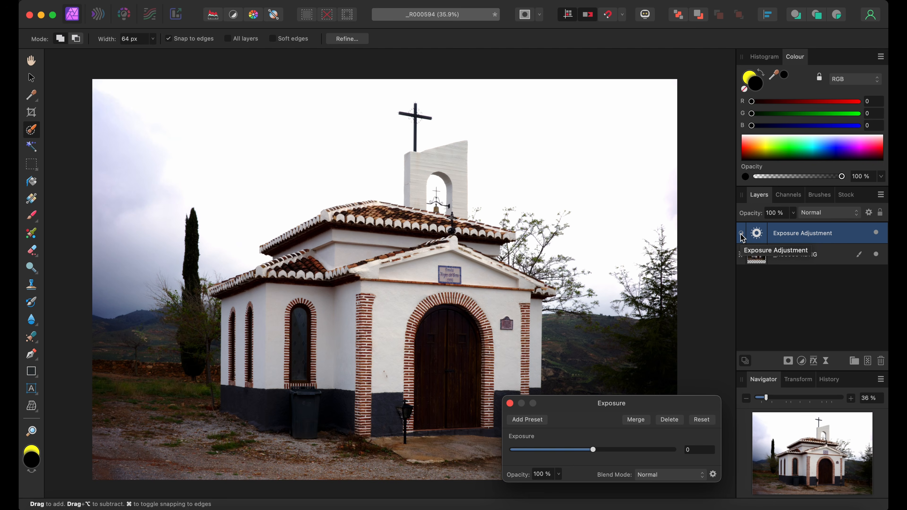
mouse_move(593, 449)
mouse_down()
mouse_move(607, 450)
mouse_move(591, 454)
mouse_up()
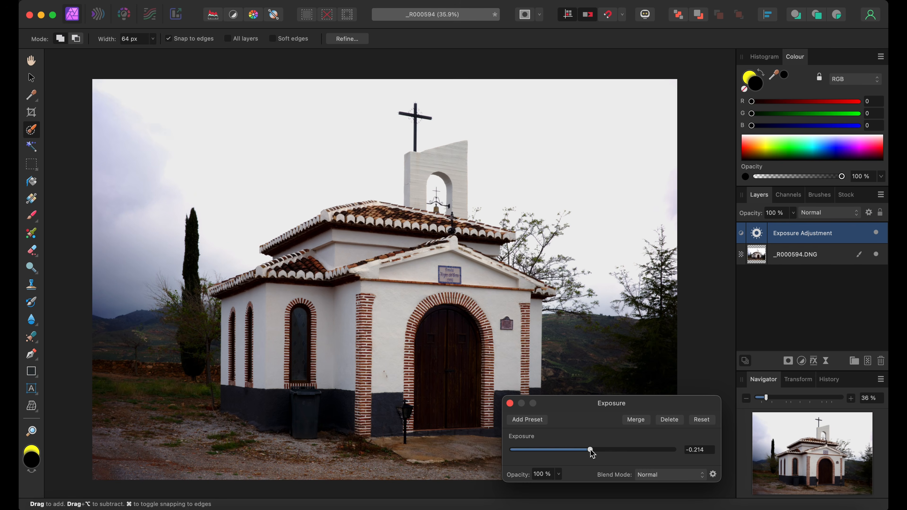
drag(592, 453, 592, 453)
click(258, 0)
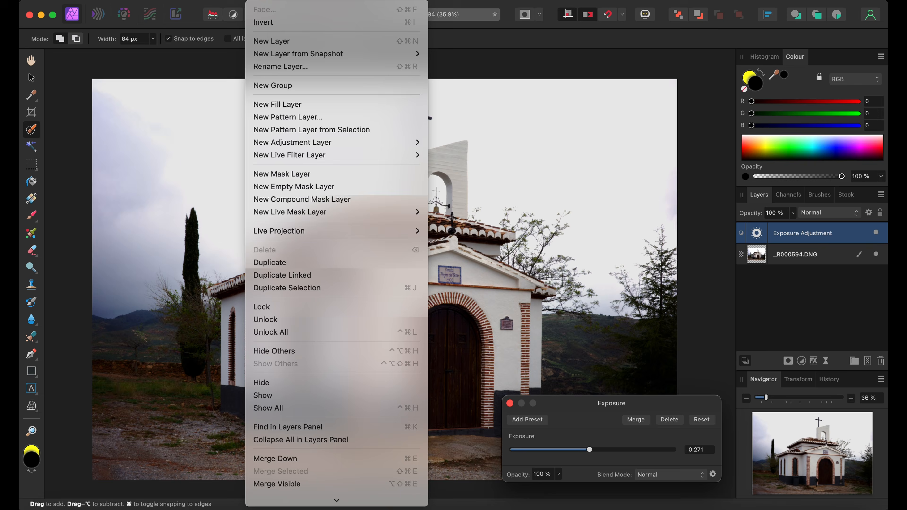
click(268, 23)
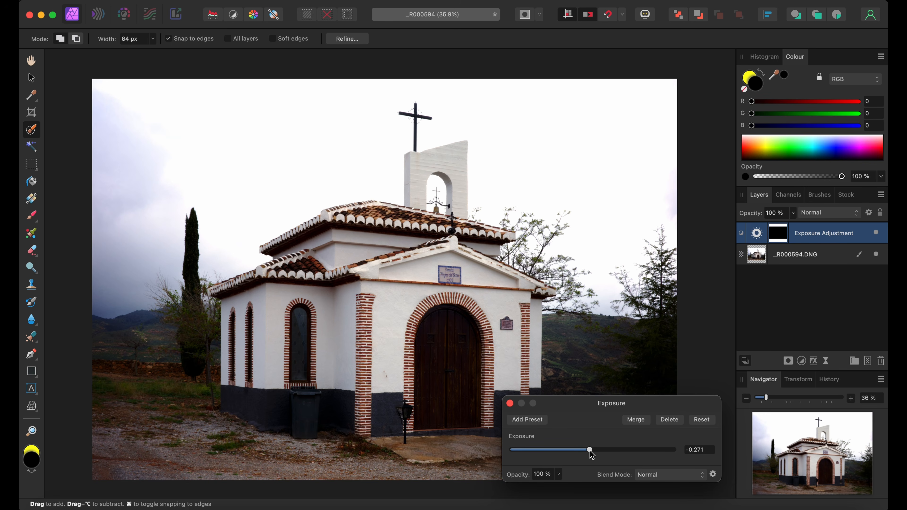
Step: Set the adjustment's exposure to -1.067 and paint its mask over the bell tower with a pale pink brush (R 255, G 226, B 228)
drag(591, 452, 617, 453)
click(32, 215)
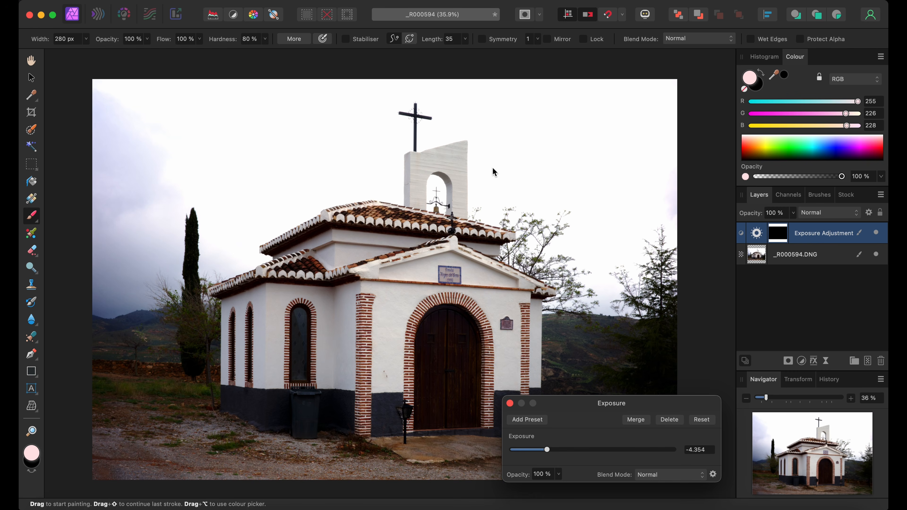
click(30, 221)
drag(547, 450, 581, 450)
click(289, 178)
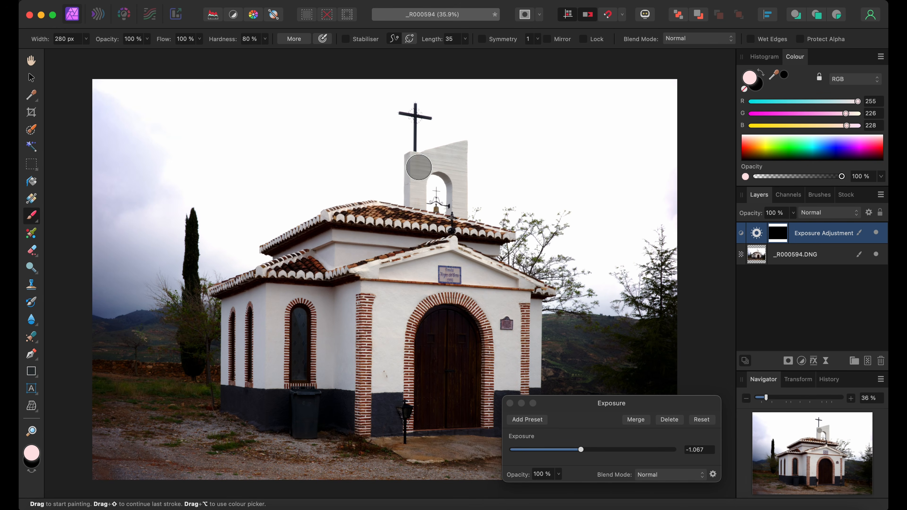
mouse_move(419, 167)
mouse_down()
mouse_move(465, 153)
mouse_move(458, 211)
mouse_move(458, 174)
mouse_move(443, 164)
mouse_move(420, 163)
mouse_move(413, 202)
mouse_up()
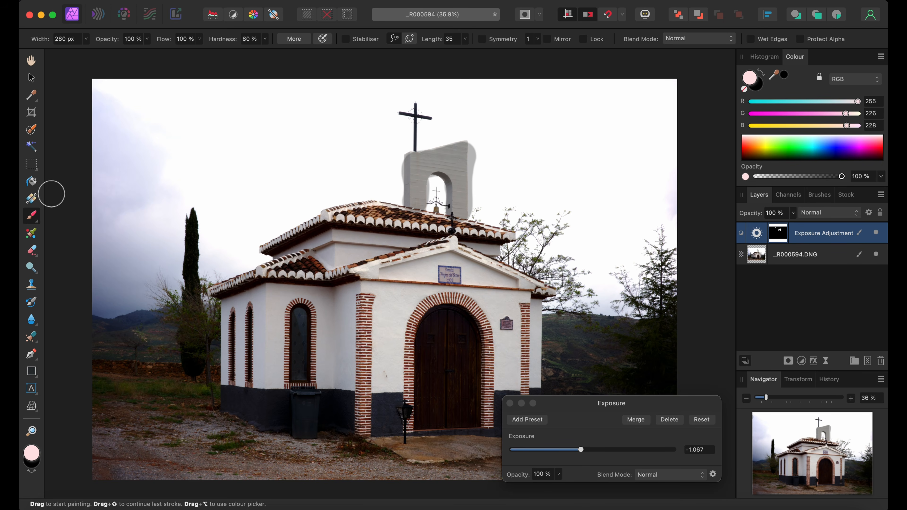
Step: Paint the exposure mask black around the bell tower's outer edges and inside its arch to remove spill, narrowing the brush to 46 px
click(32, 471)
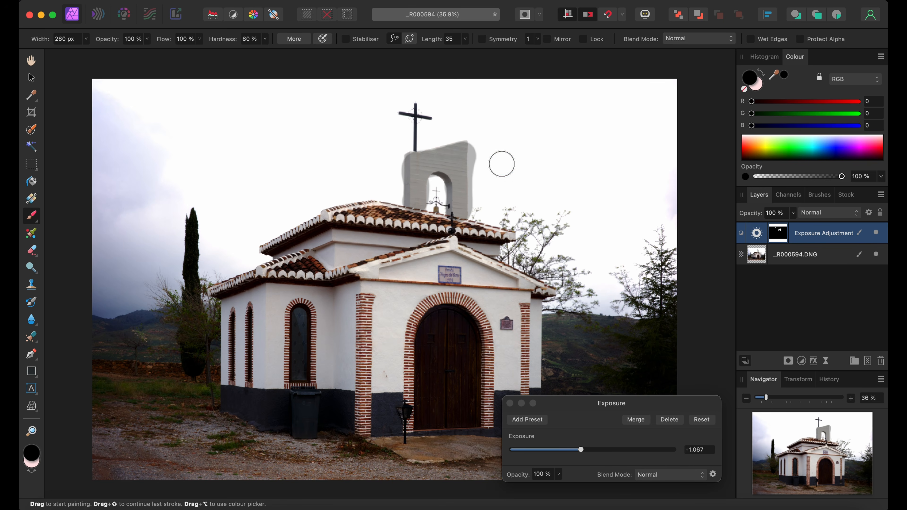
mouse_move(502, 164)
mouse_down()
mouse_move(482, 140)
mouse_move(483, 220)
mouse_move(482, 121)
mouse_up()
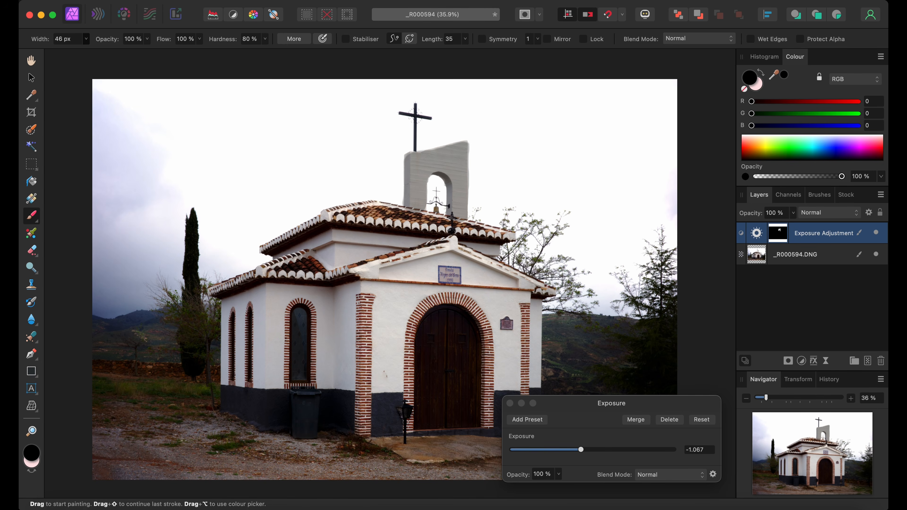
scroll(318, 135, up, 6)
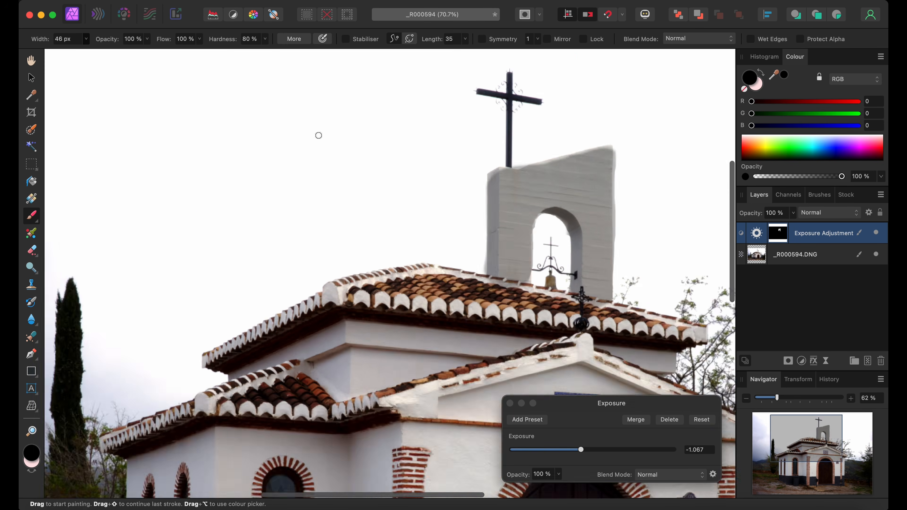
scroll(445, 158, left, 4)
scroll(444, 160, right, 3)
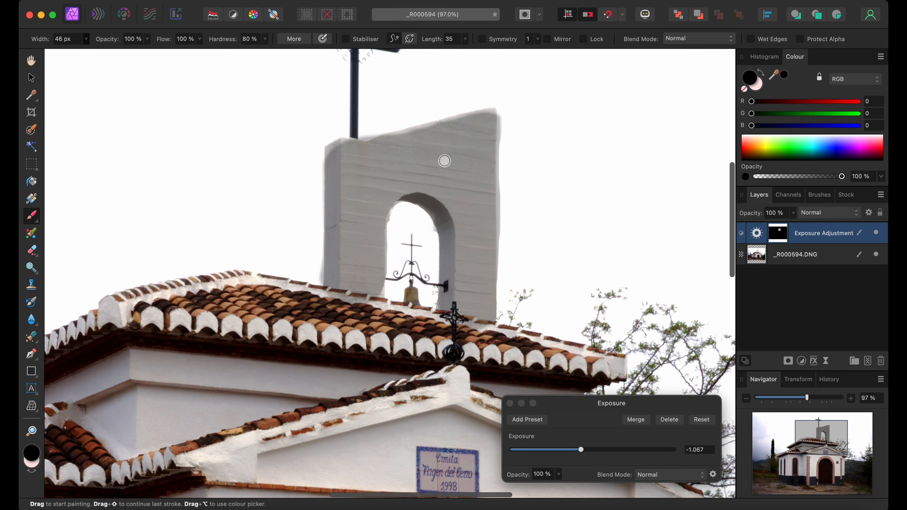
mouse_move(431, 231)
mouse_down()
mouse_move(405, 214)
mouse_move(395, 223)
mouse_move(397, 215)
mouse_up()
scroll(578, 82, down, 5)
scroll(578, 82, down, 2)
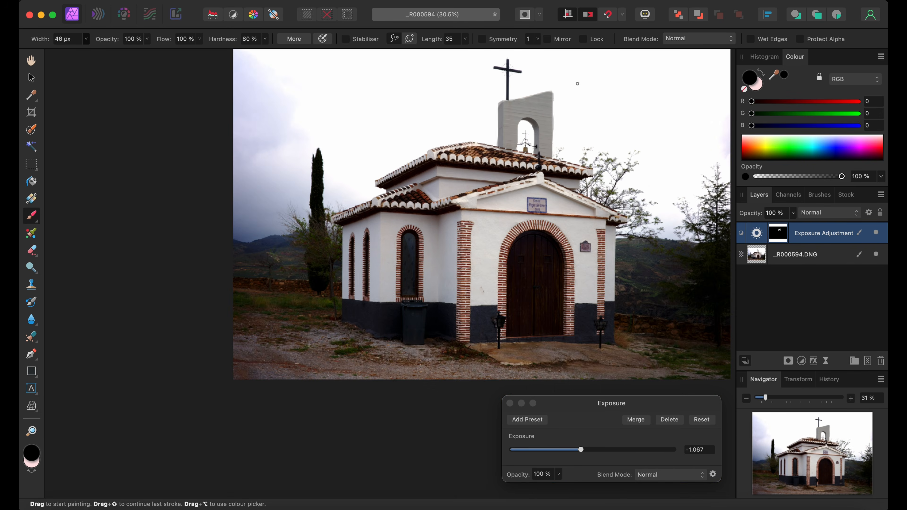
scroll(584, 99, right, 5)
scroll(584, 99, up, 1)
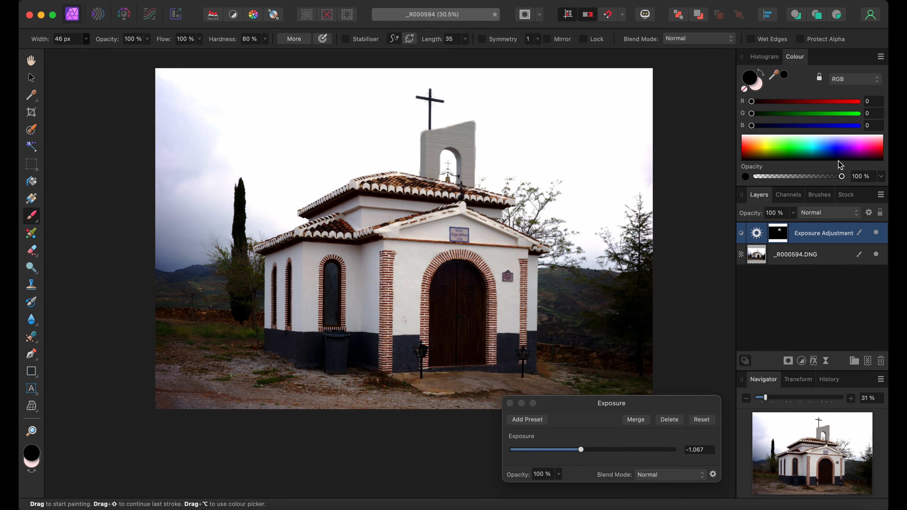
Step: Add an HSL adjustment above the existing Exposure adjustment and shift the hue of only the reds by 62.4°
click(806, 317)
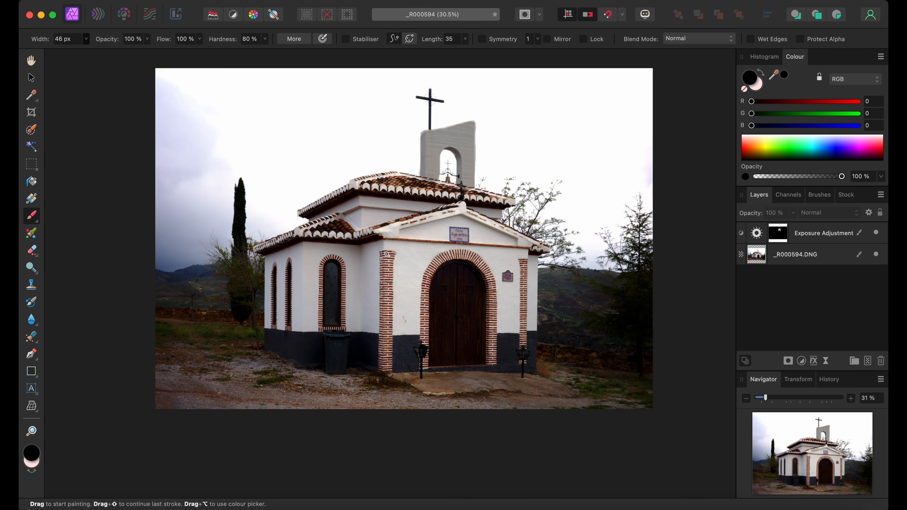
click(801, 362)
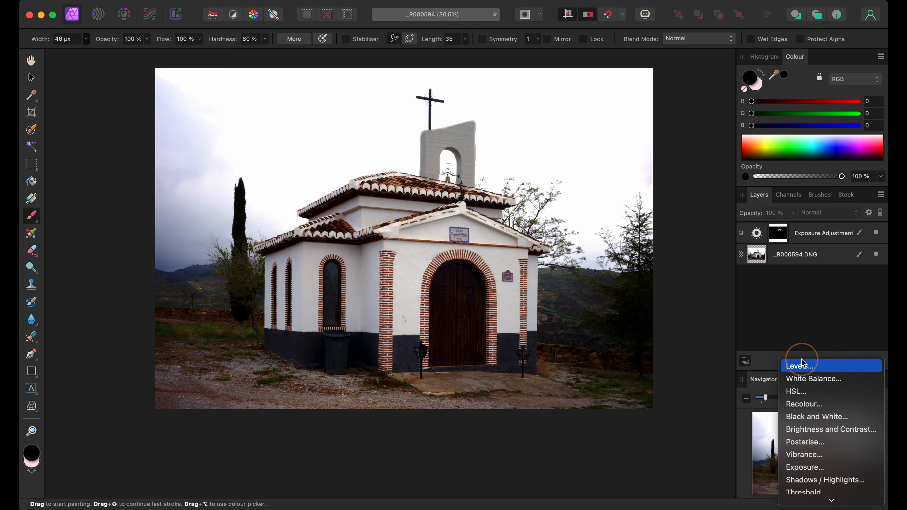
scroll(804, 433, down, 4)
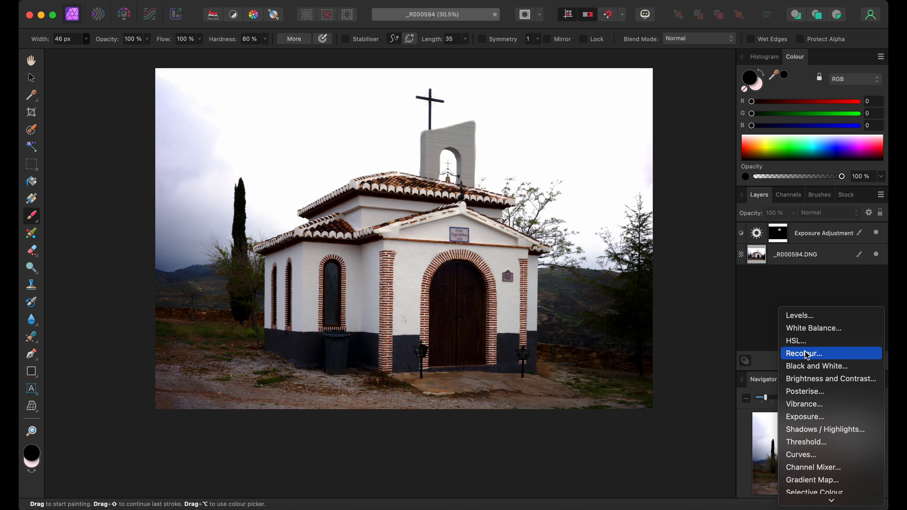
click(806, 342)
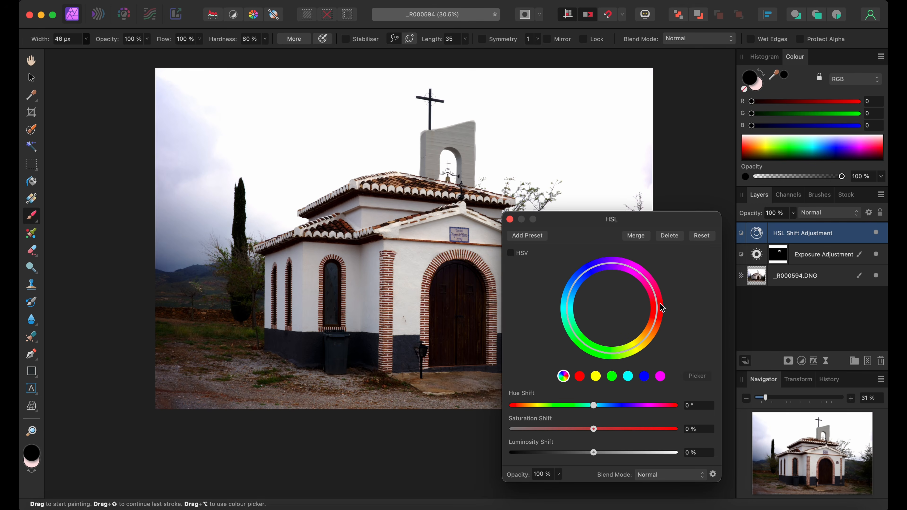
drag(659, 304, 652, 287)
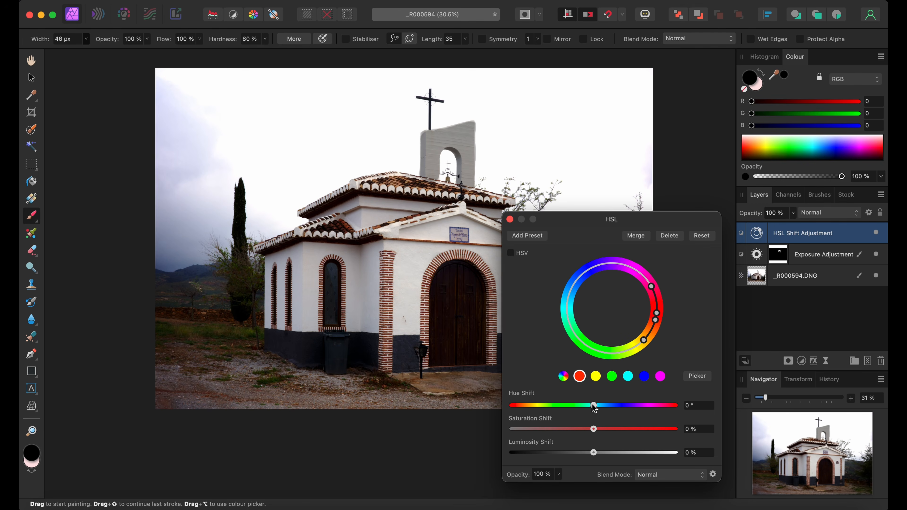
drag(593, 406, 622, 409)
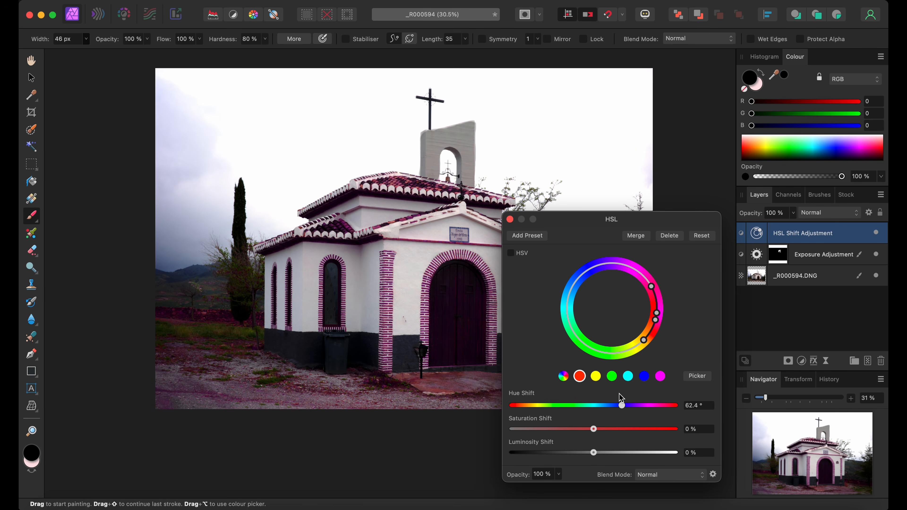
click(509, 220)
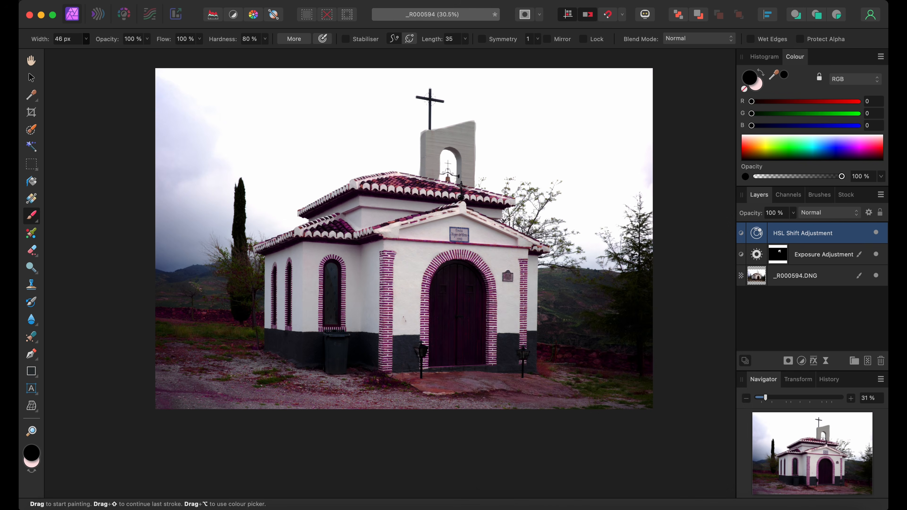
Step: Paint the HSL adjustment's mask black over the ground around the chapel to remove the hue shift there
click(819, 238)
mouse_move(246, 382)
mouse_down()
mouse_move(332, 382)
mouse_move(320, 393)
mouse_move(286, 383)
mouse_move(293, 398)
mouse_move(235, 399)
mouse_move(370, 397)
mouse_move(365, 381)
mouse_move(217, 364)
mouse_move(243, 350)
mouse_move(188, 354)
mouse_move(197, 359)
mouse_move(164, 378)
mouse_move(182, 395)
mouse_move(155, 382)
mouse_move(164, 374)
mouse_move(380, 402)
mouse_move(455, 389)
mouse_move(457, 396)
mouse_move(413, 404)
mouse_move(429, 380)
mouse_move(394, 383)
mouse_move(572, 385)
mouse_move(486, 382)
mouse_move(525, 385)
mouse_move(522, 377)
mouse_move(182, 386)
mouse_move(212, 397)
mouse_move(195, 395)
mouse_up()
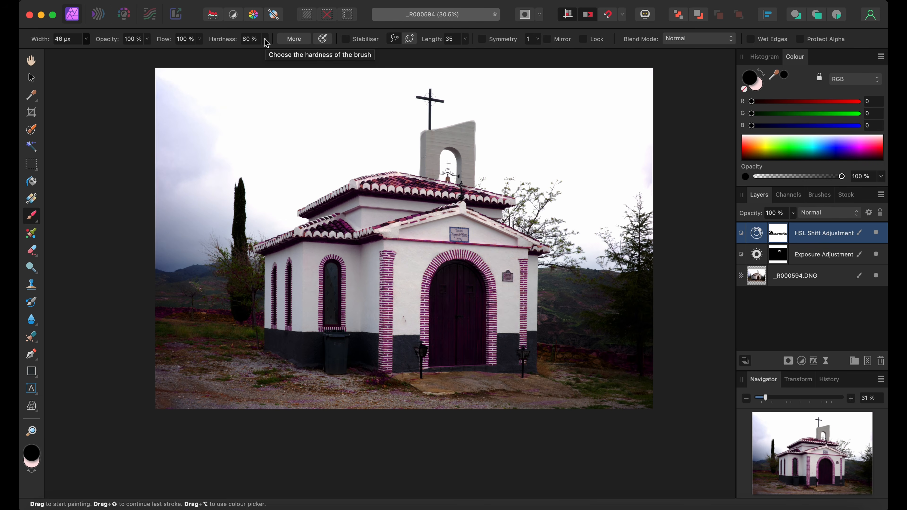
Step: Add a Black and White adjustment above the HSL adjustment and invert its mask to black
click(801, 361)
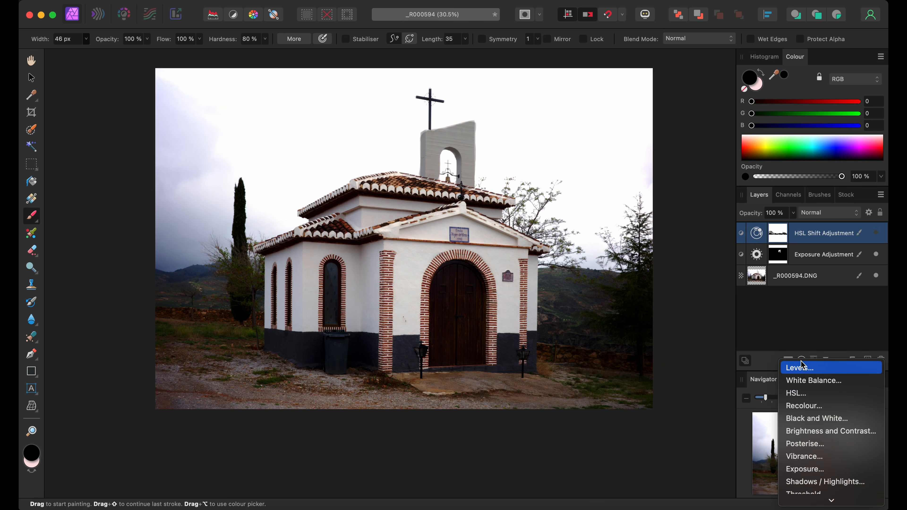
click(807, 419)
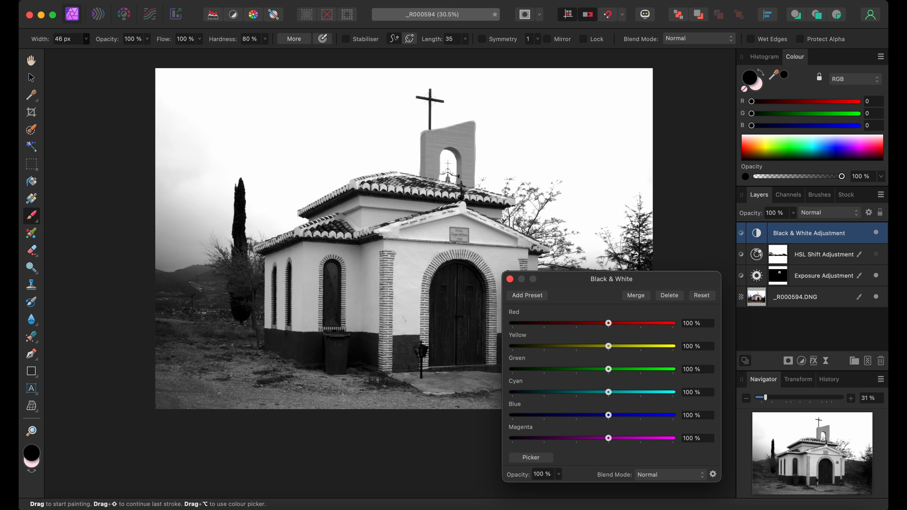
click(268, 1)
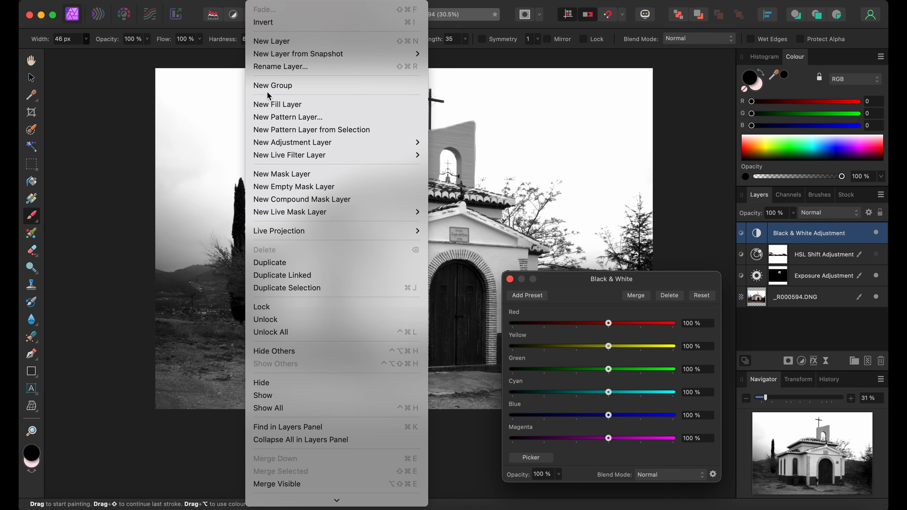
click(267, 22)
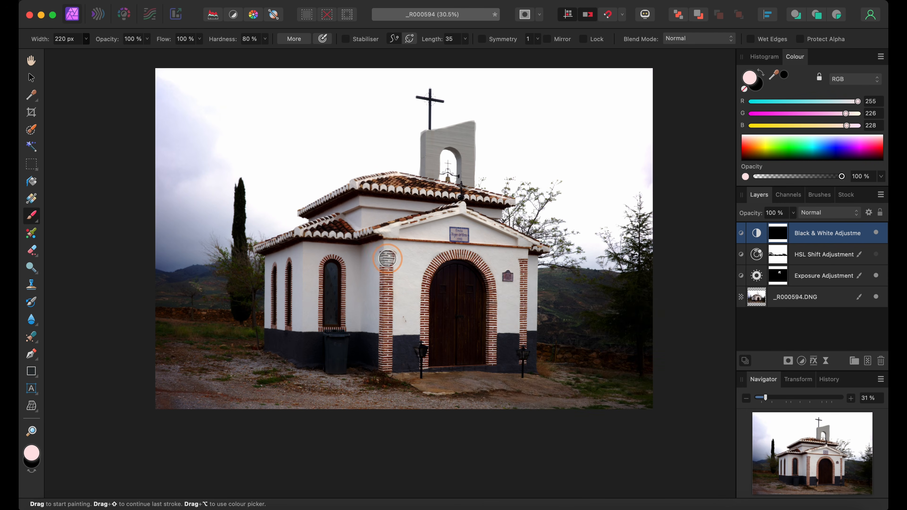
Step: Try painting the Black and White mask over the brick pillar and door arch with a 220 px pale pink brush, and undo the strokes
mouse_move(394, 257)
mouse_down()
mouse_move(389, 250)
mouse_move(387, 278)
mouse_move(389, 260)
mouse_move(375, 282)
mouse_move(402, 263)
mouse_move(475, 256)
mouse_move(480, 268)
mouse_move(425, 270)
mouse_move(455, 250)
mouse_move(459, 234)
mouse_up()
key(super+z)
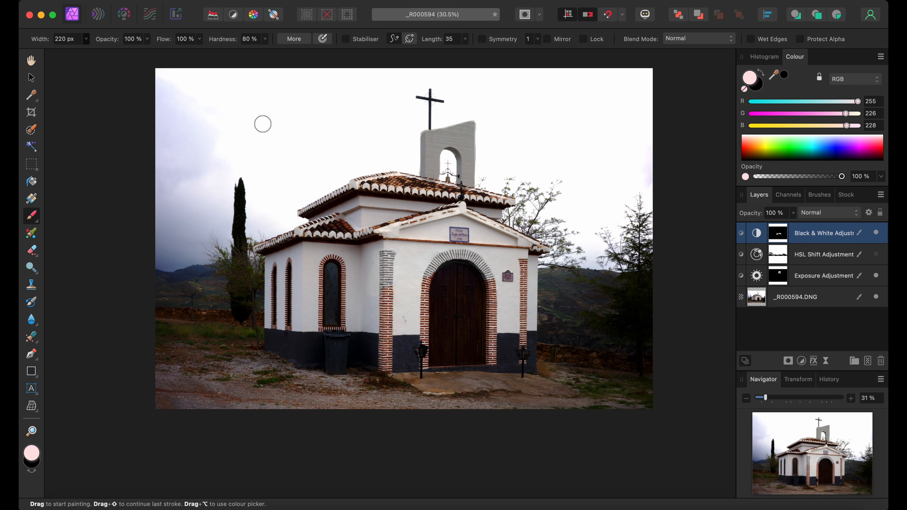
key(super+z)
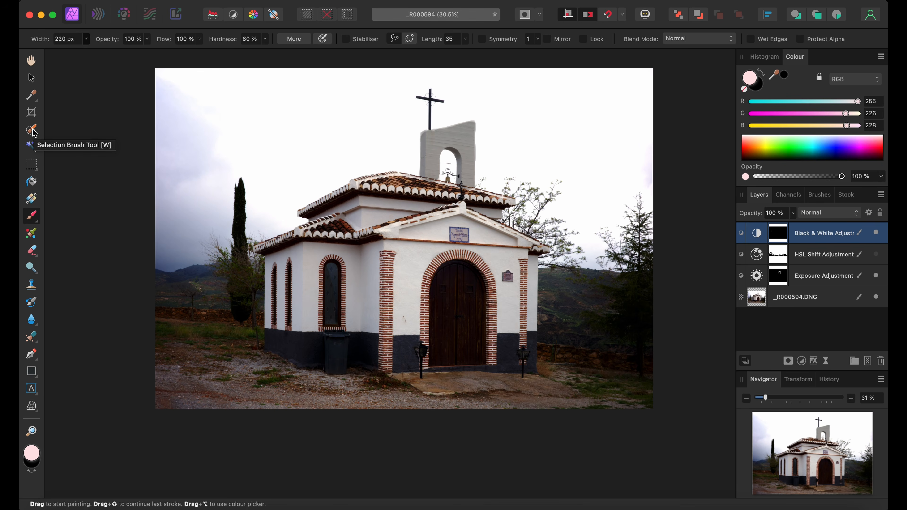
Step: Select the plaque above the door with a rectangular marquee and add an Exposure adjustment of 0.787 limited to that selection
click(32, 163)
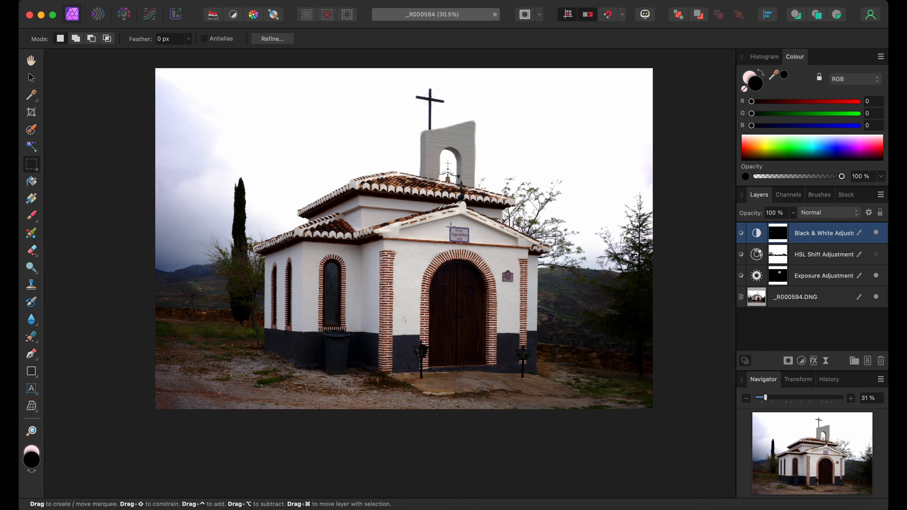
drag(450, 228, 467, 243)
click(801, 361)
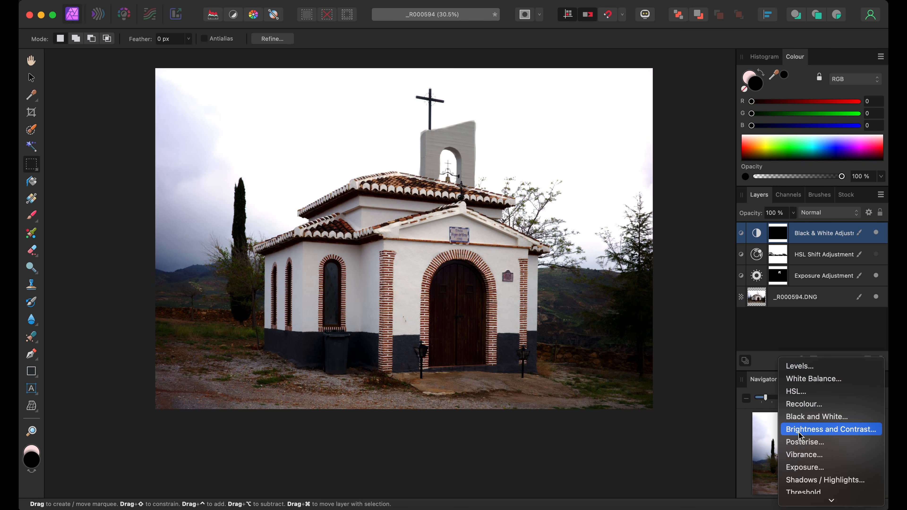
click(804, 467)
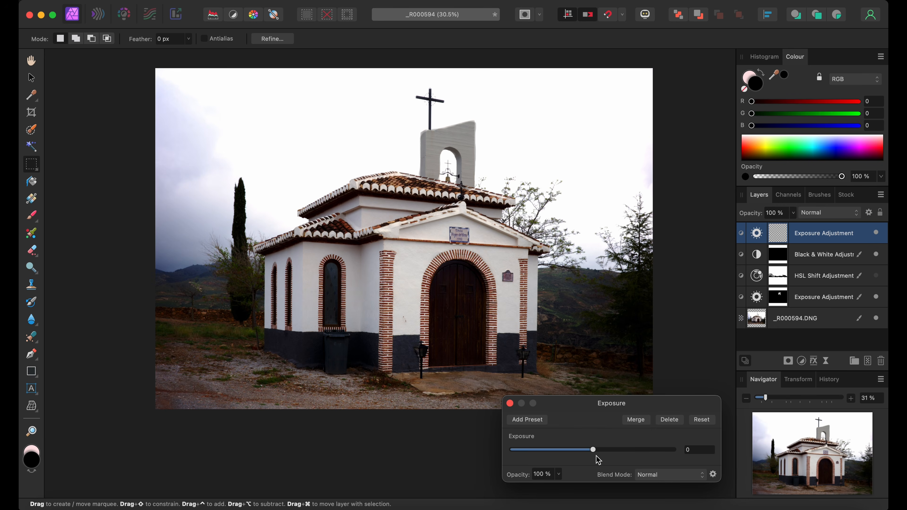
click(594, 451)
drag(594, 454, 603, 456)
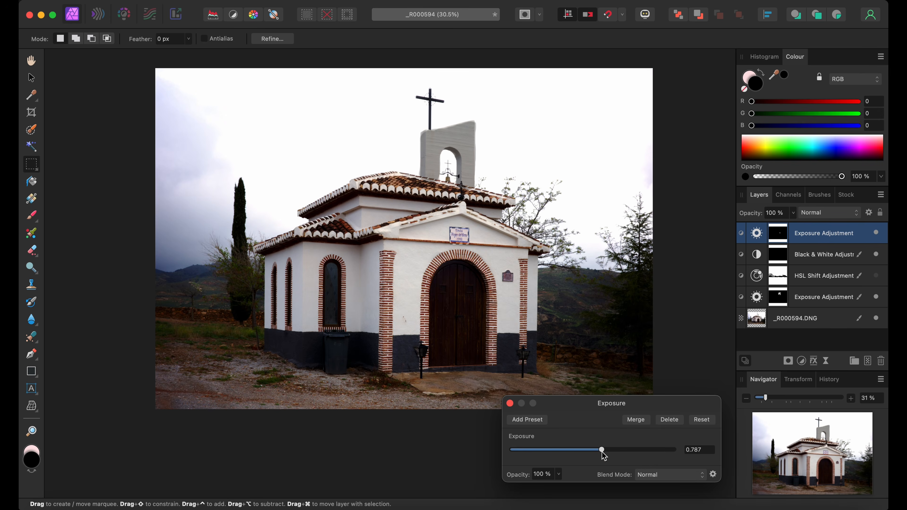